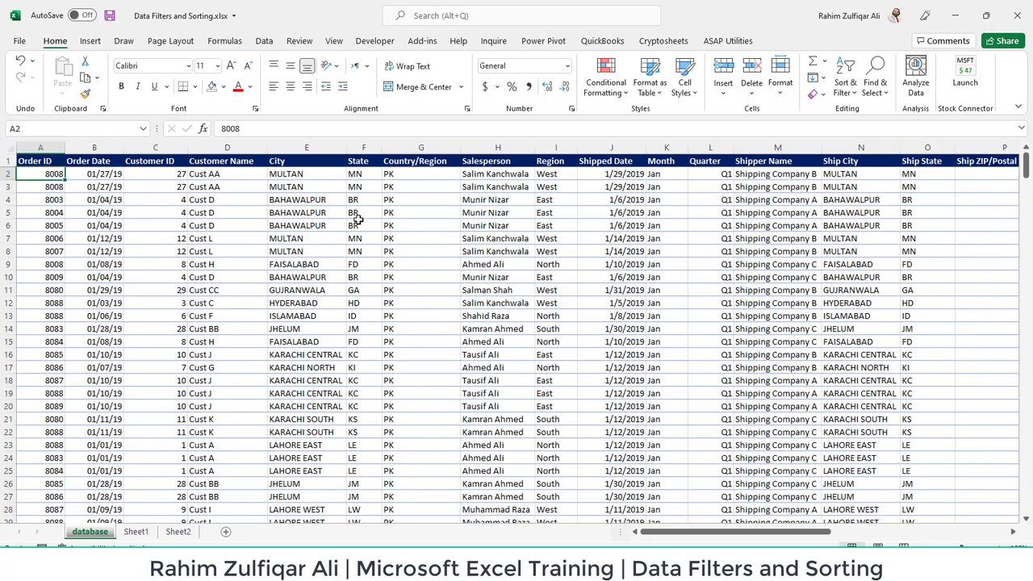
{"action": "left_click_drag", "start_coordinate": [699, 534], "coordinate": [630, 533]}
{"action": "left_click", "coordinate": [238, 239]}
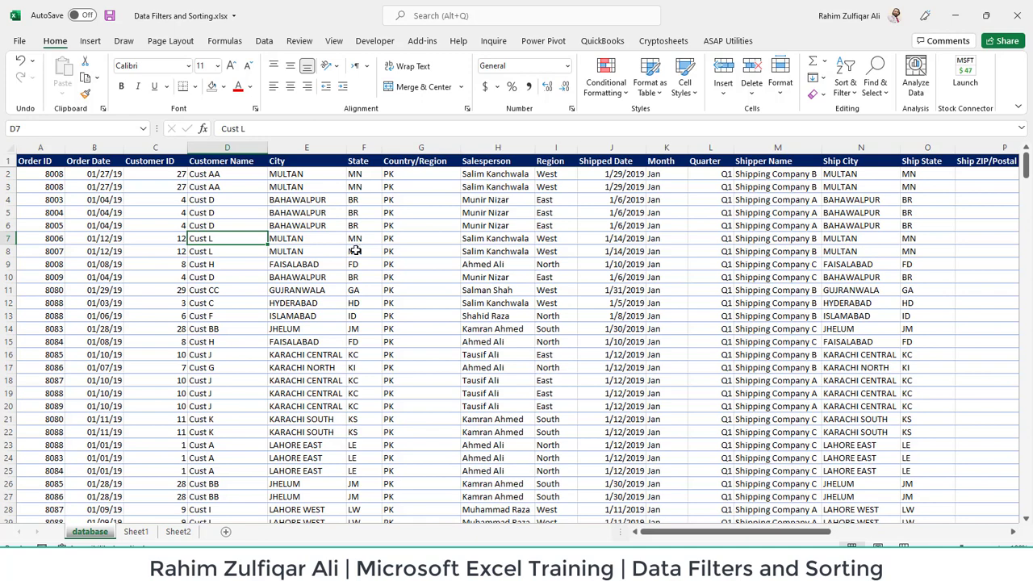
{"action": "left_click", "coordinate": [306, 148]}
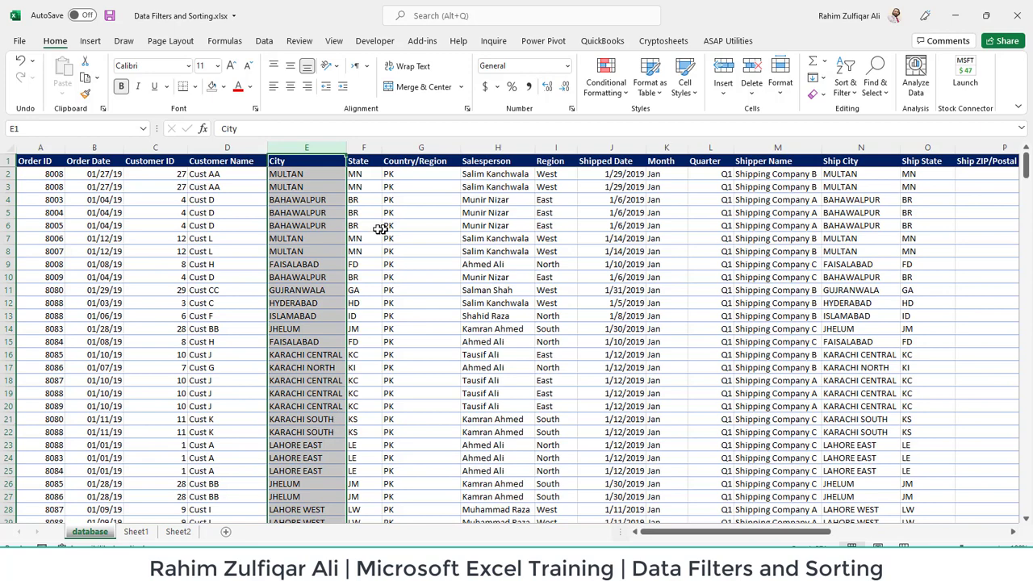
{"action": "left_click", "coordinate": [147, 161]}
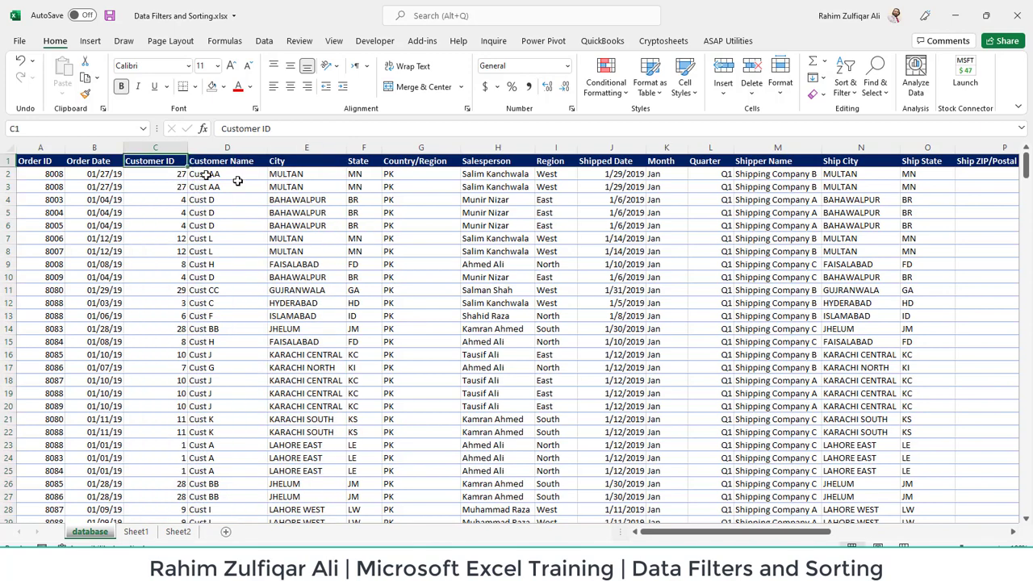
{"action": "left_click", "coordinate": [503, 215]}
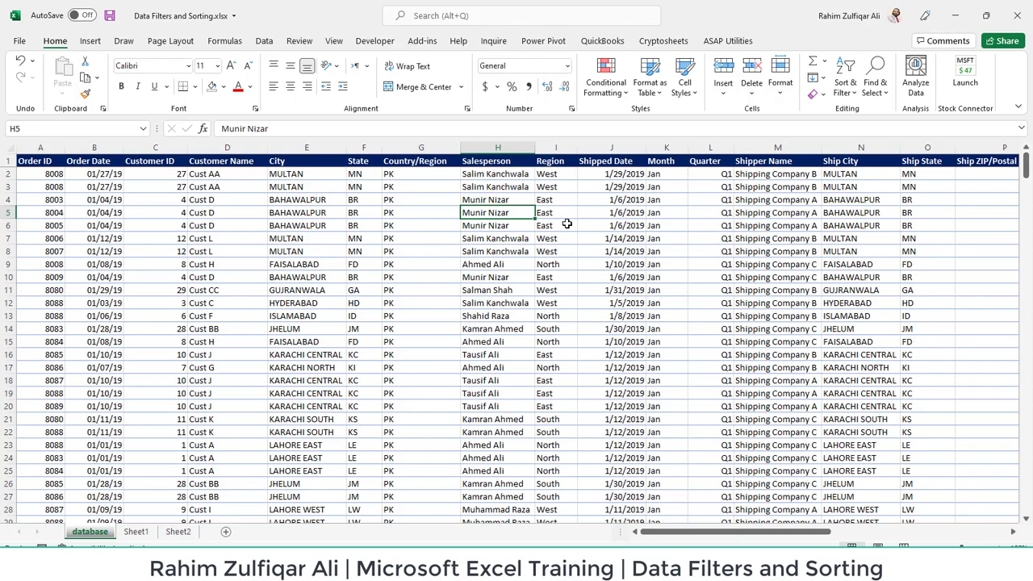
Select the whole data range from A1 to its last column and row and turn on Filter for the headers
{"action": "key", "text": "ctrl+Home"}
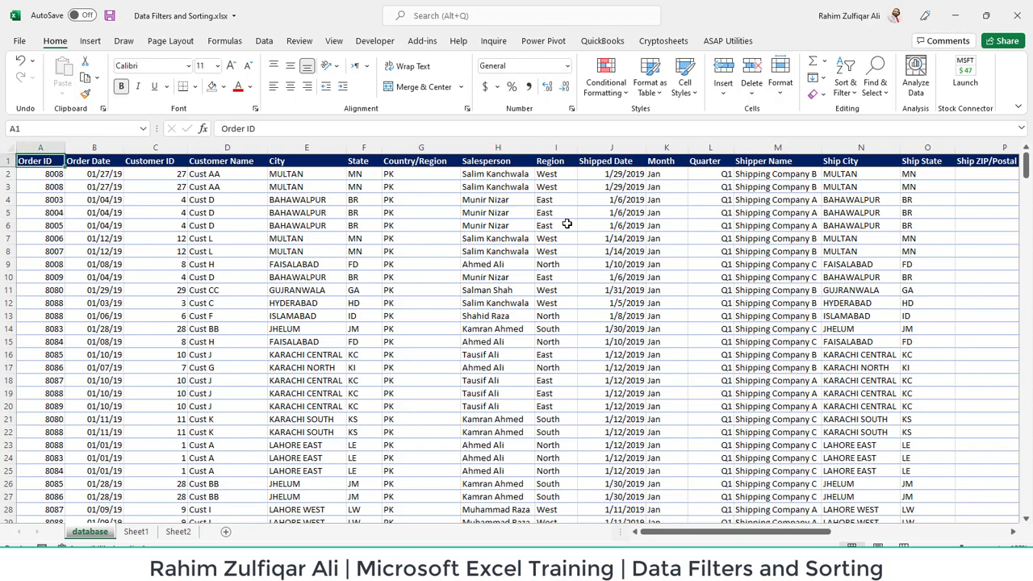
{"action": "key", "text": "ctrl+shift+Right"}
{"action": "key", "text": "ctrl+shift+Down"}
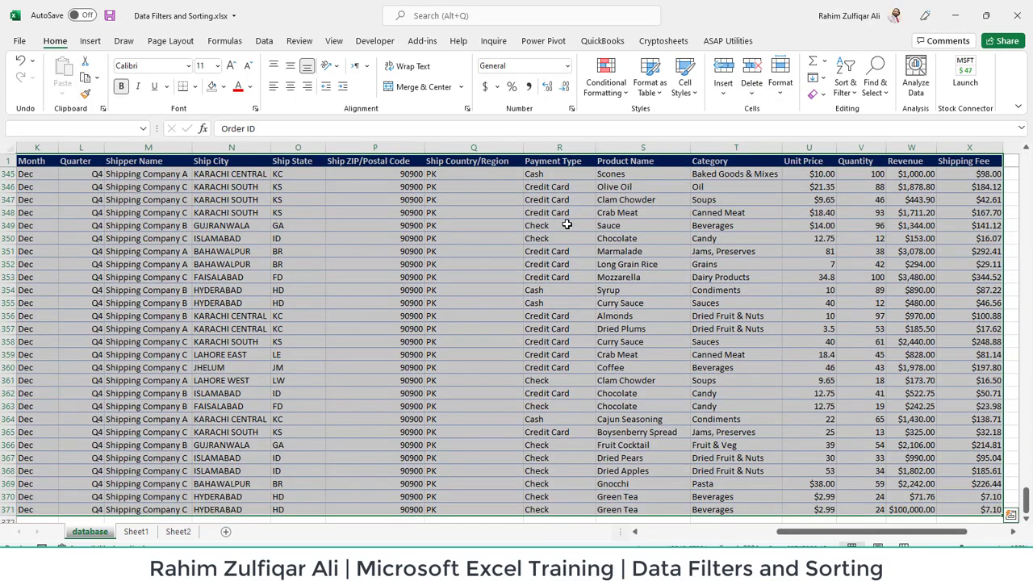
{"action": "left_click", "coordinate": [264, 41]}
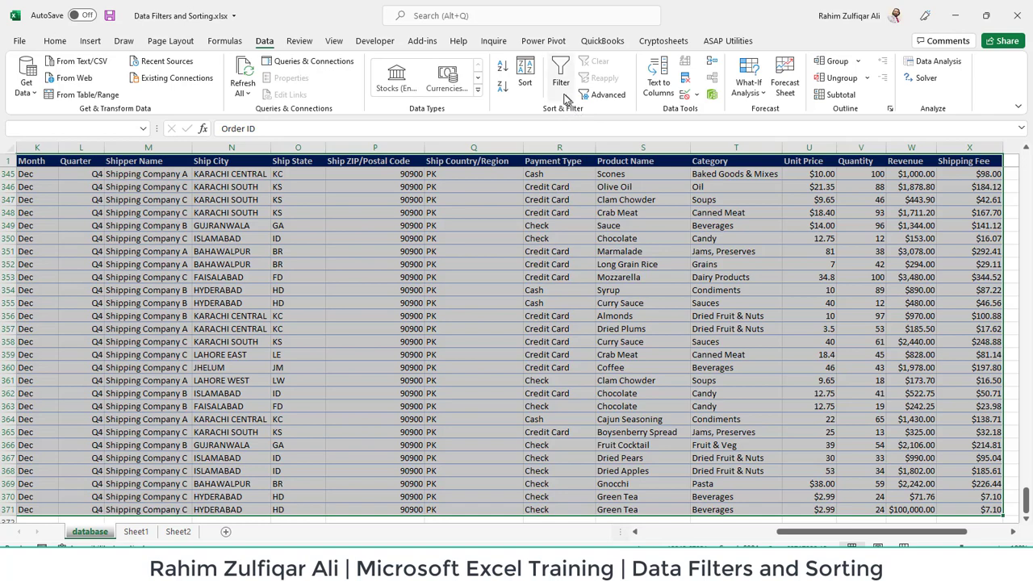
{"action": "left_click", "coordinate": [562, 81]}
{"action": "left_click", "coordinate": [443, 225]}
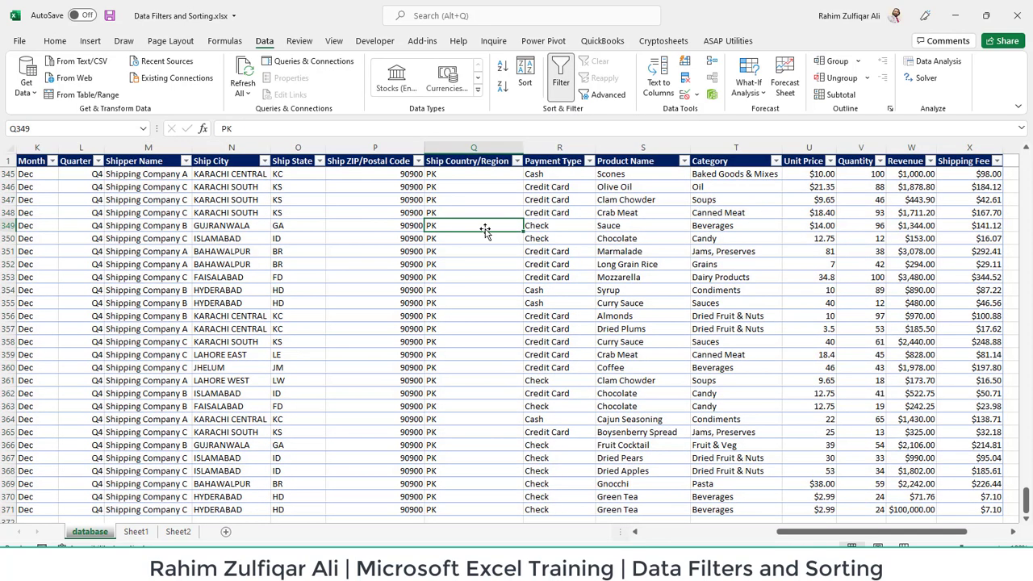
{"action": "key", "text": "ctrl+Home"}
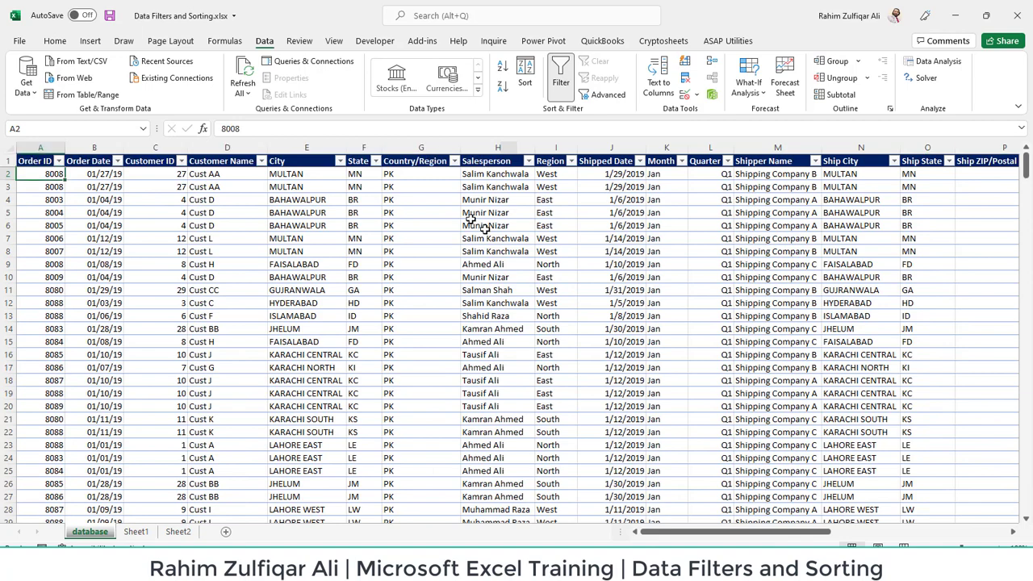
Review the sort and filter options of the Order Date and Customer Name columns without applying any
{"action": "left_click", "coordinate": [100, 161]}
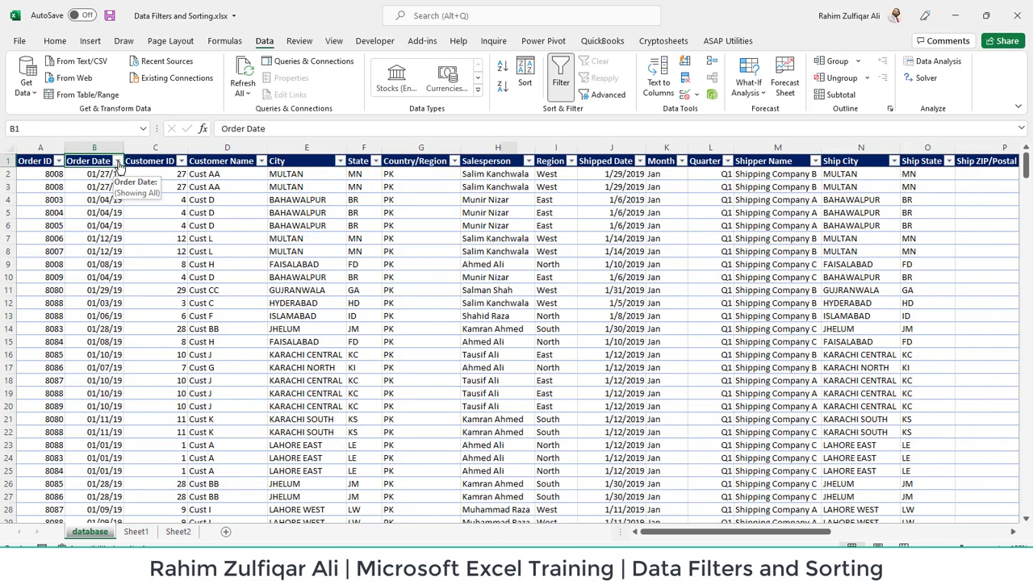
{"action": "left_click", "coordinate": [118, 162]}
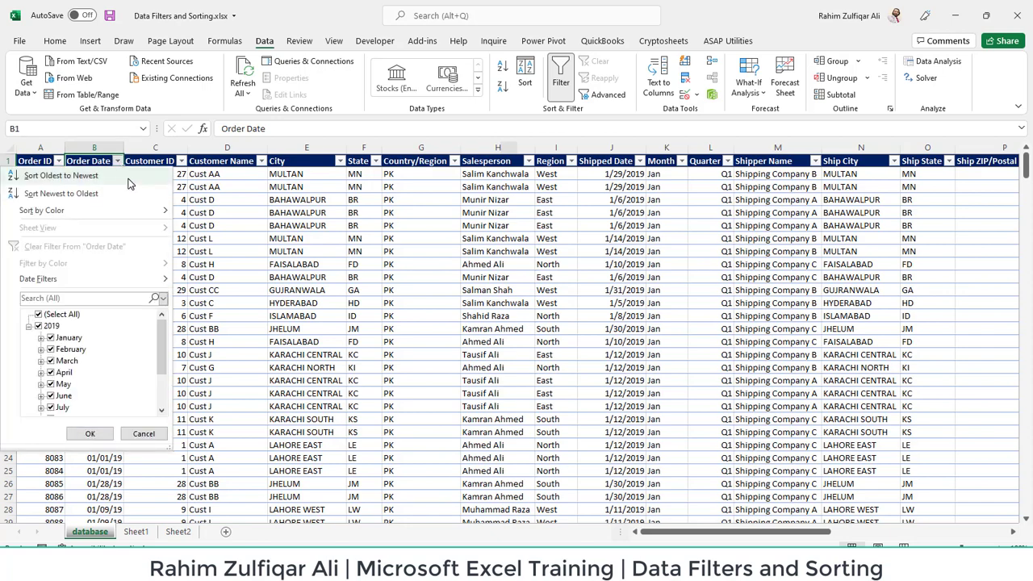
{"action": "left_click", "coordinate": [90, 433]}
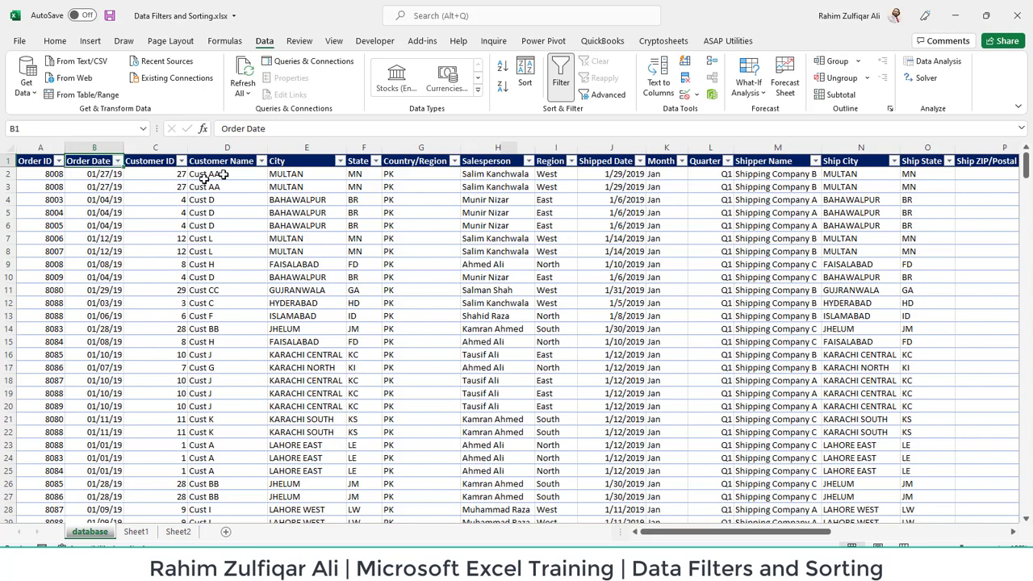
{"action": "left_click", "coordinate": [262, 161]}
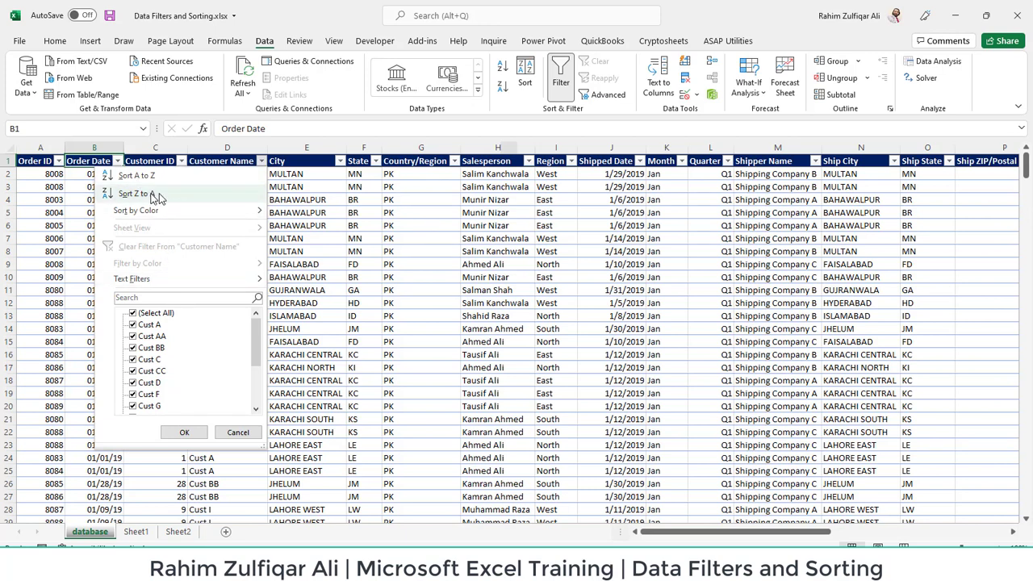
{"action": "left_click", "coordinate": [316, 205]}
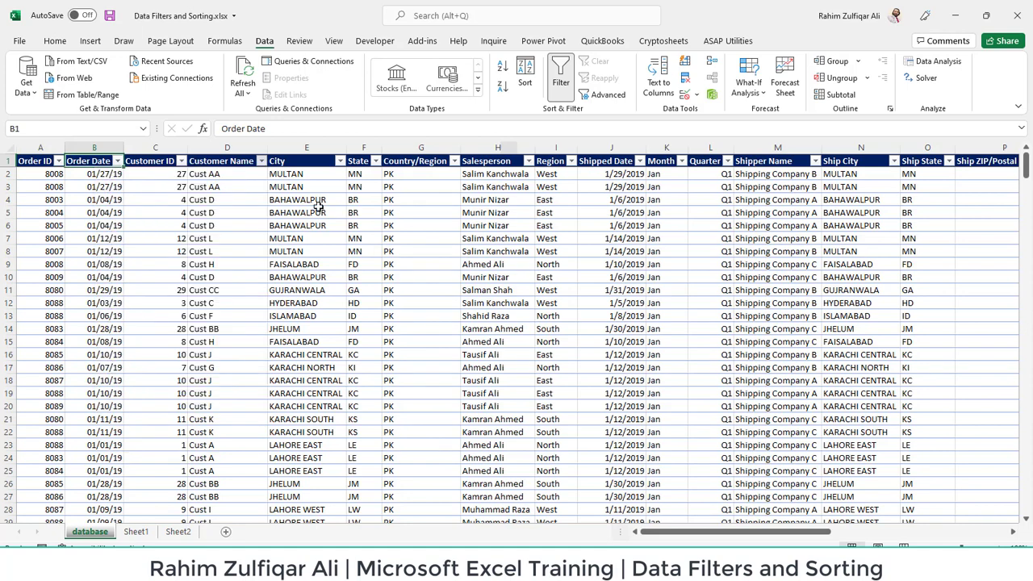
Sort the data by the Customer Name column from Z to A
{"action": "left_click", "coordinate": [224, 175]}
{"action": "left_click", "coordinate": [261, 160]}
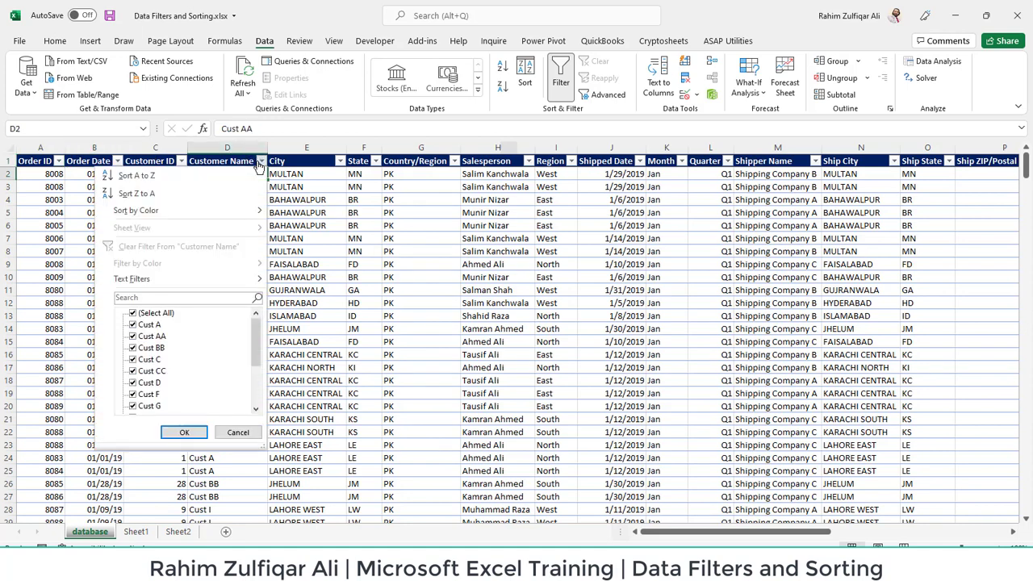
{"action": "left_click", "coordinate": [160, 197]}
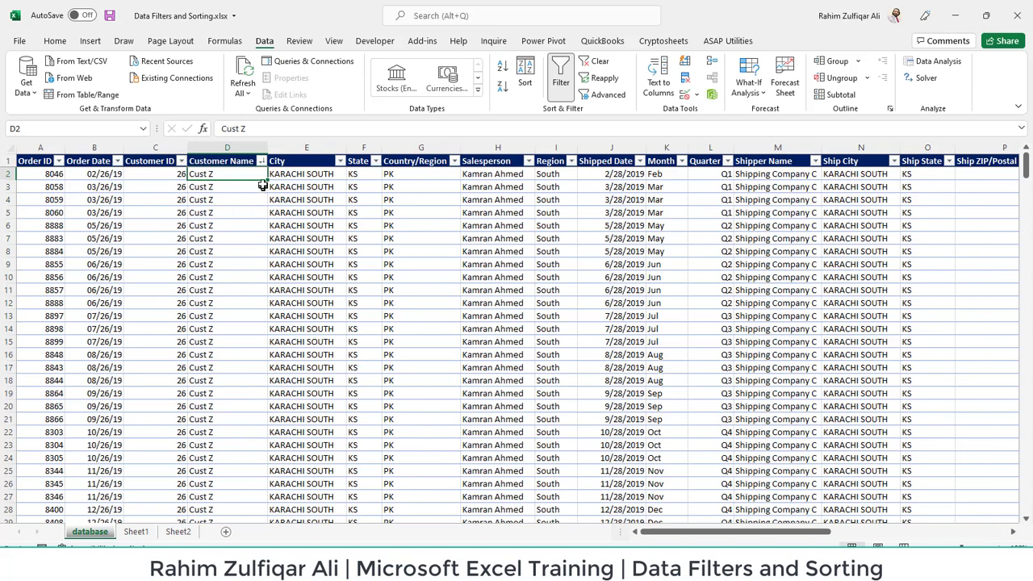
Sort the data by the Customer Name column from A to Z
{"action": "left_click", "coordinate": [260, 160]}
{"action": "left_click", "coordinate": [173, 178]}
{"action": "left_click", "coordinate": [261, 160]}
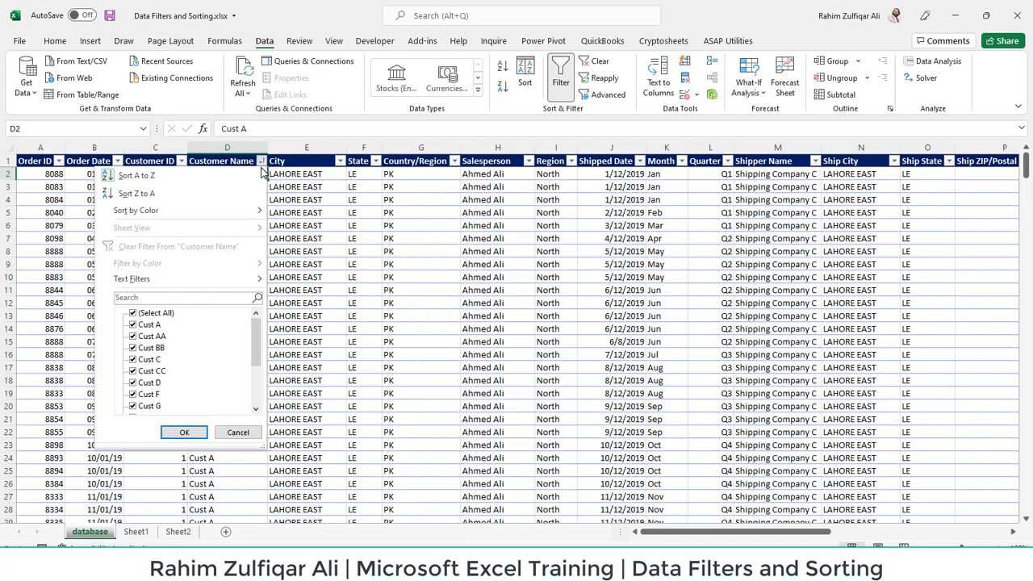
{"action": "left_click", "coordinate": [316, 301]}
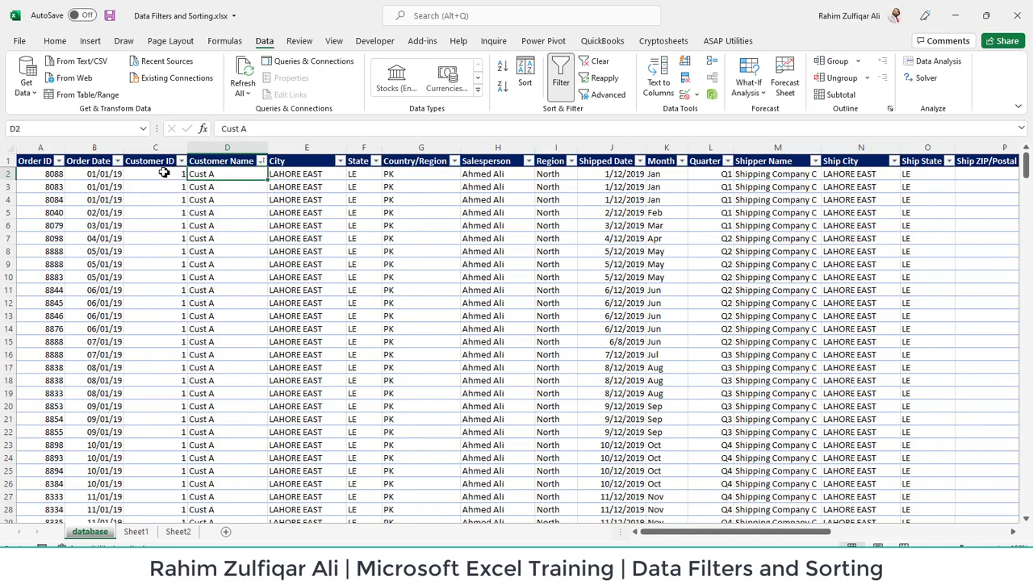
Check the Sort by Color options available for the Order Date column
{"action": "left_click", "coordinate": [118, 162]}
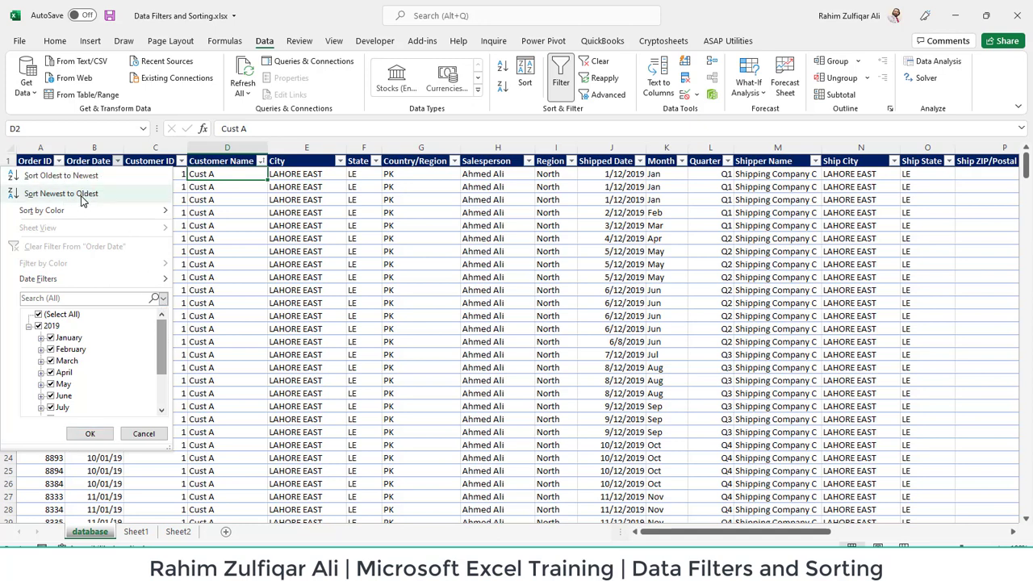
{"action": "mouse_move", "coordinate": [79, 214]}
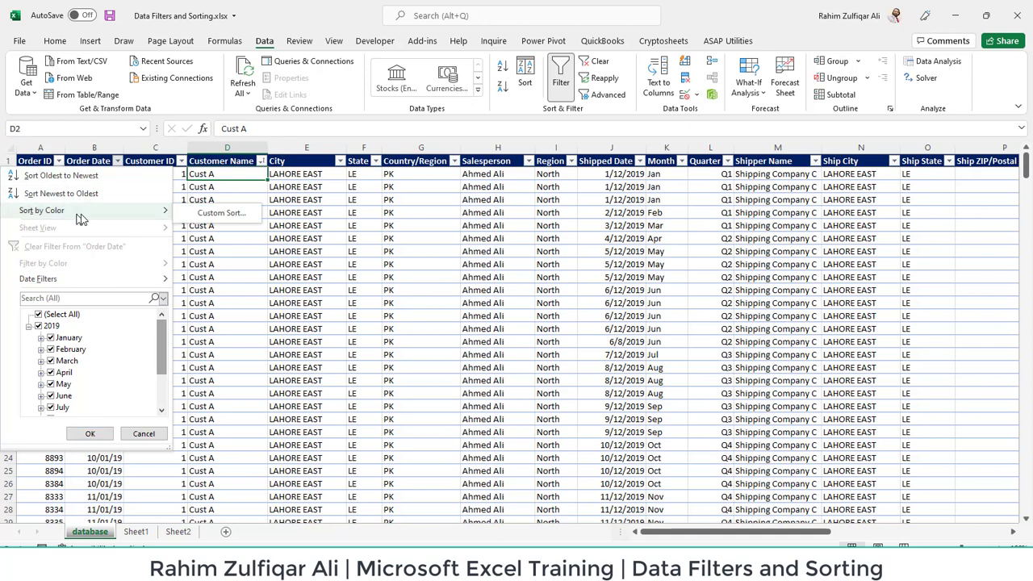
{"action": "left_click", "coordinate": [259, 333]}
Fill the Order Date cells B10 and B20 with yellow
{"action": "left_click", "coordinate": [104, 277]}
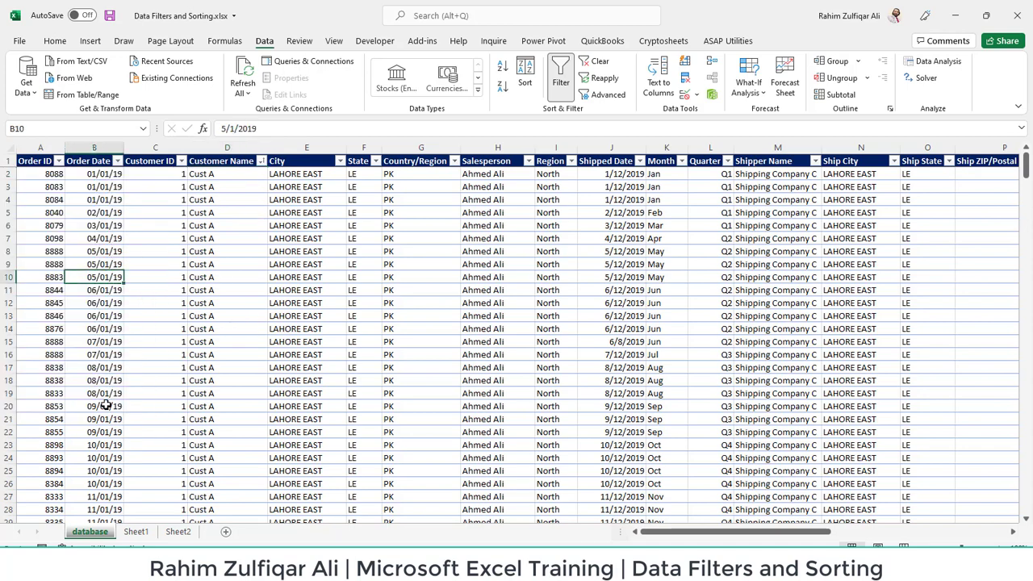
{"action": "left_click", "coordinate": [105, 405]}
{"action": "left_click", "coordinate": [55, 40]}
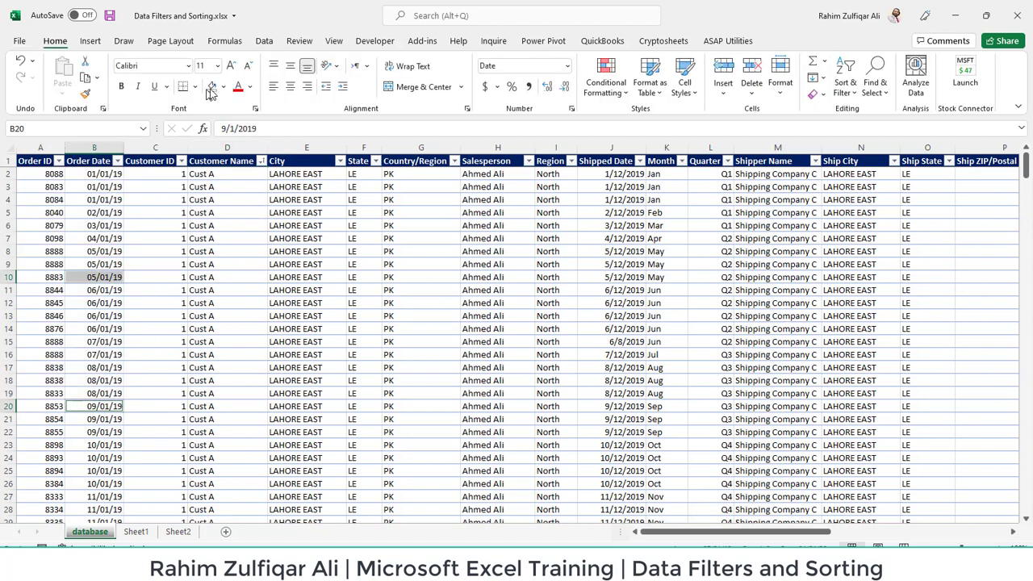
{"action": "left_click", "coordinate": [223, 87]}
{"action": "left_click", "coordinate": [247, 208]}
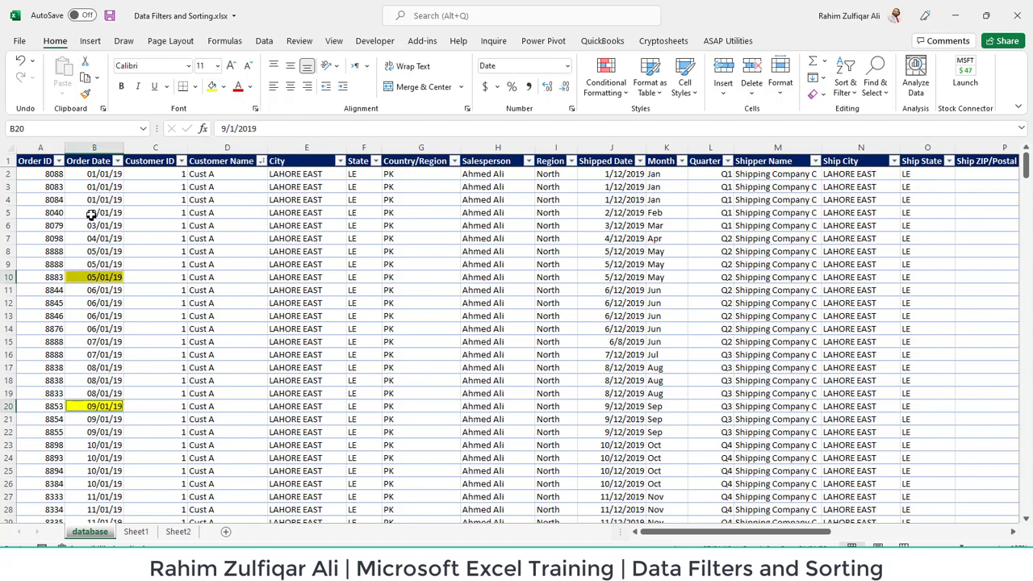
Sort the Order Date column by cell color with the yellow cells on top
{"action": "left_click", "coordinate": [92, 212]}
{"action": "left_click", "coordinate": [118, 160]}
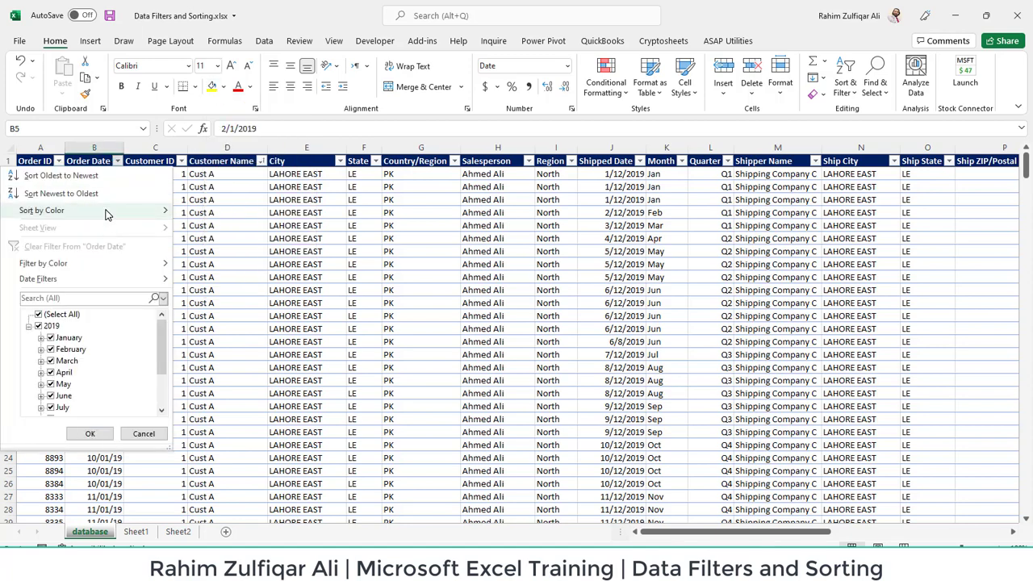
{"action": "mouse_move", "coordinate": [105, 214]}
{"action": "left_click", "coordinate": [208, 225]}
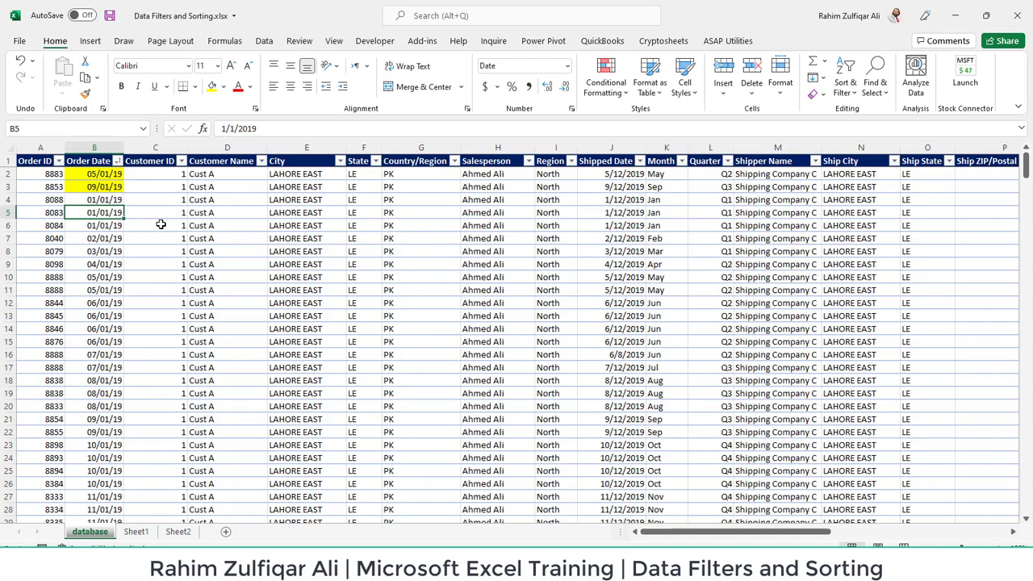
Filter the Salesperson column to exclude the sixth and seventh names in its list
{"action": "left_click", "coordinate": [490, 149]}
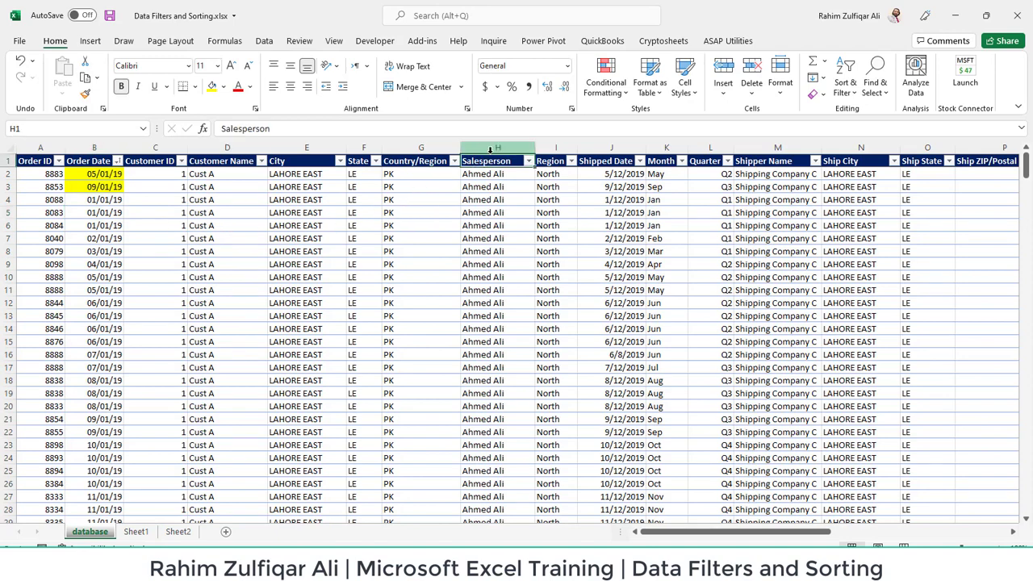
{"action": "left_click", "coordinate": [483, 214]}
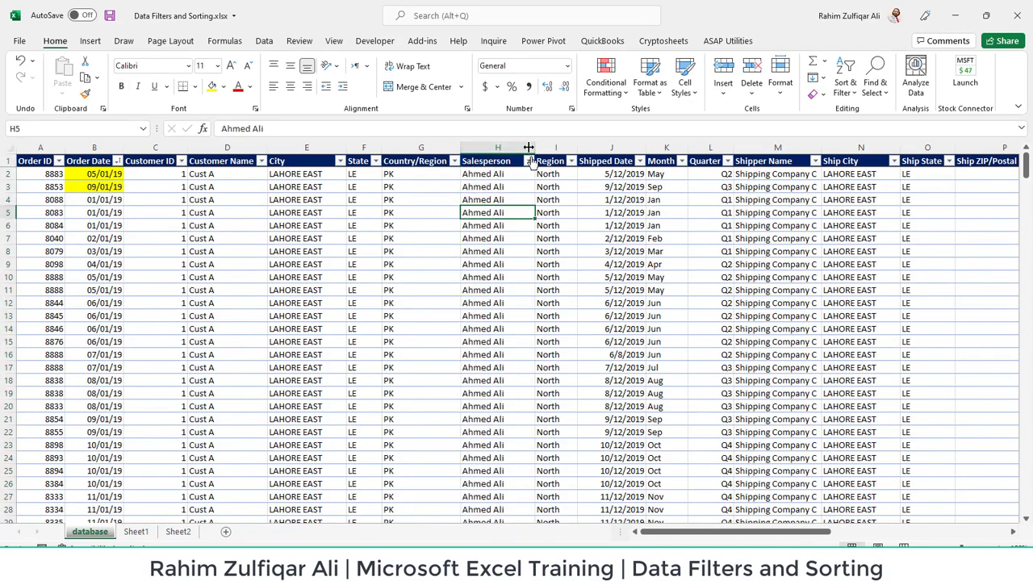
{"action": "left_click", "coordinate": [530, 161]}
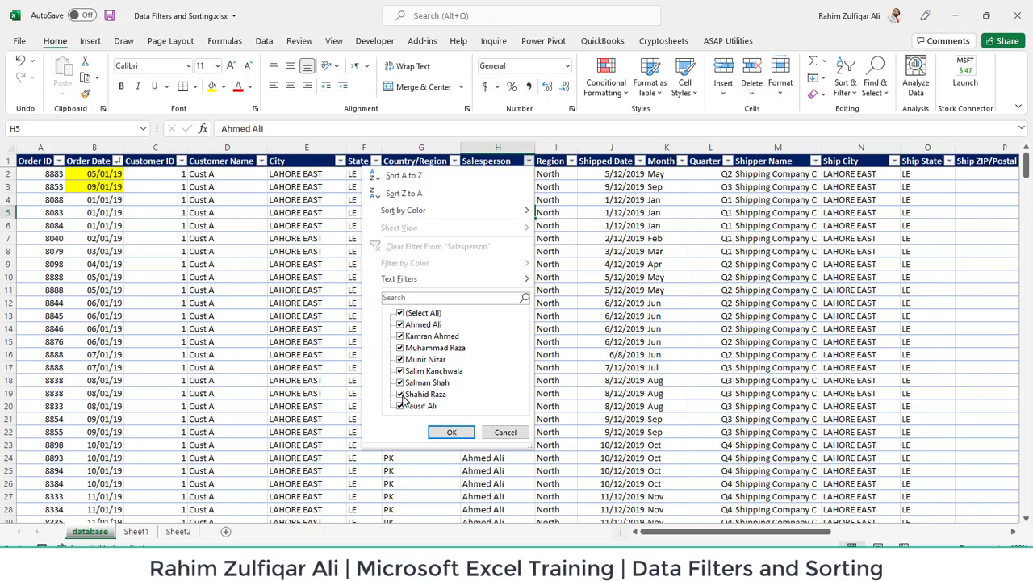
{"action": "left_click", "coordinate": [403, 398]}
{"action": "left_click", "coordinate": [400, 383]}
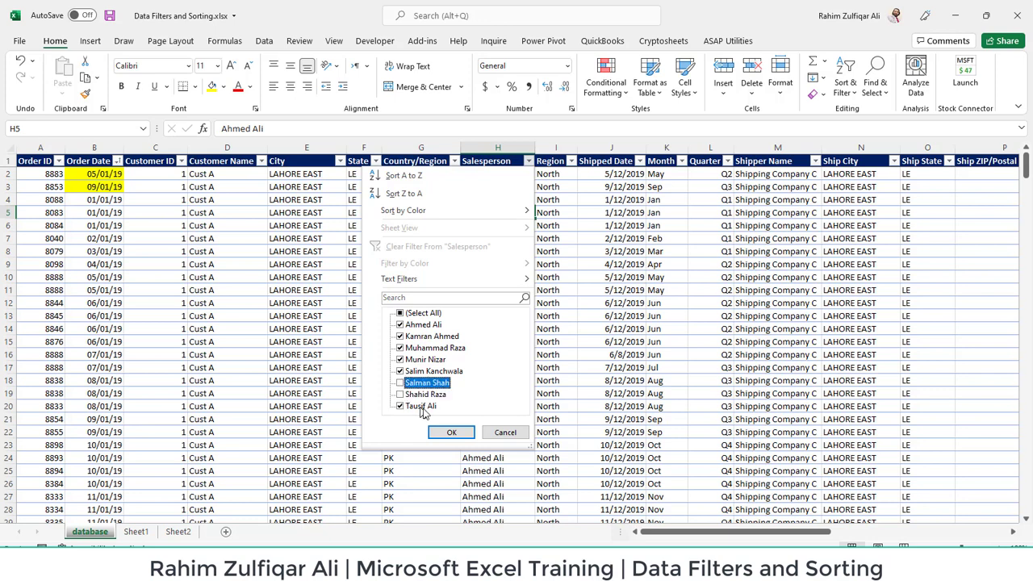
{"action": "left_click", "coordinate": [452, 431]}
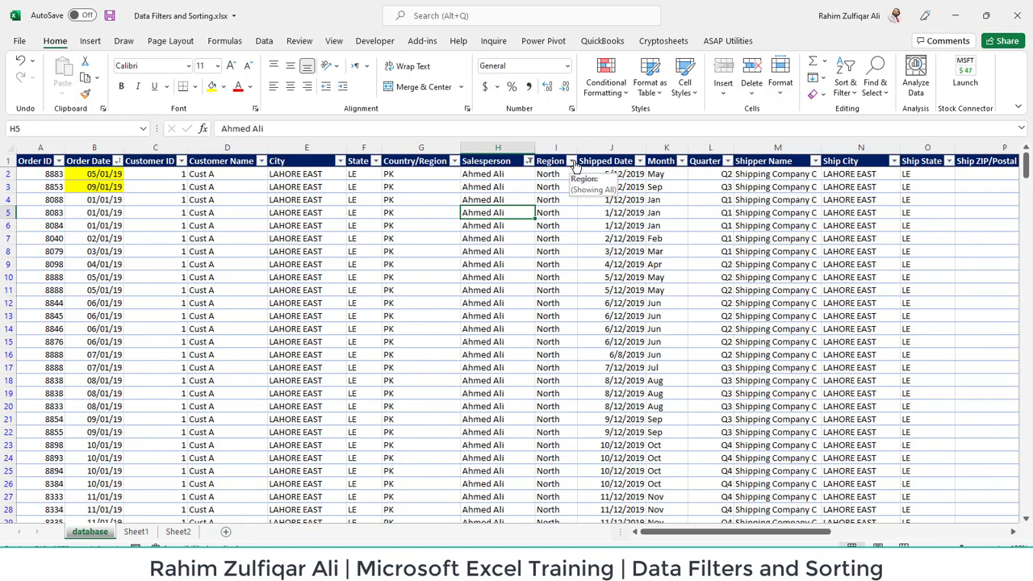
Filter the Region column to exclude North, keeping East, South and West
{"action": "left_click", "coordinate": [571, 162]}
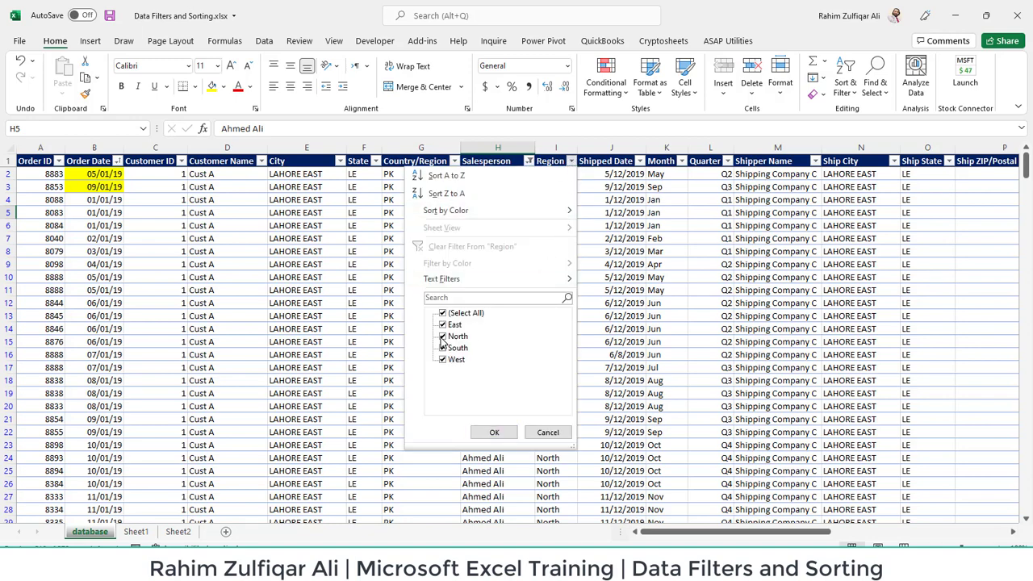
{"action": "left_click", "coordinate": [442, 336]}
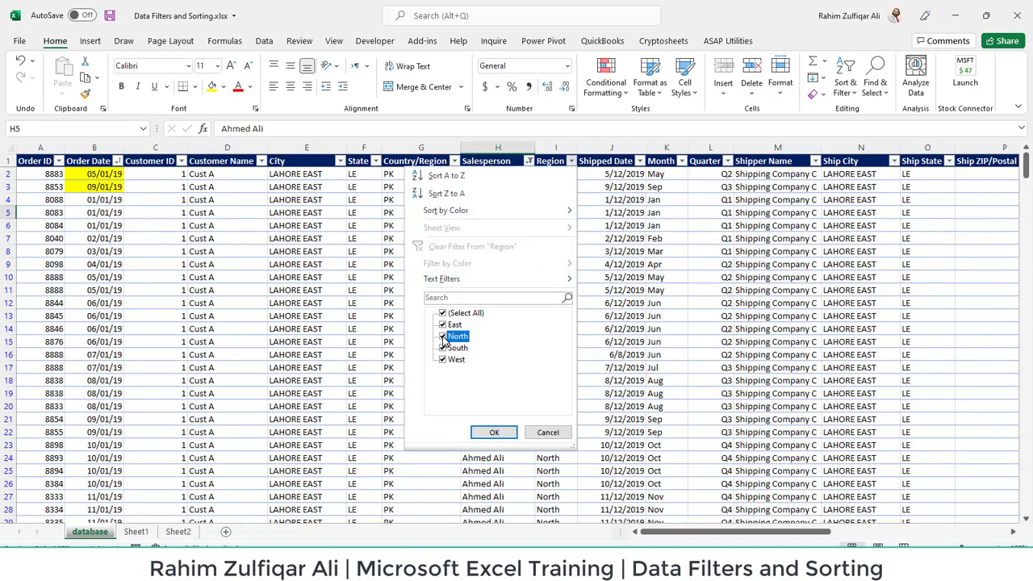
{"action": "left_click", "coordinate": [495, 433]}
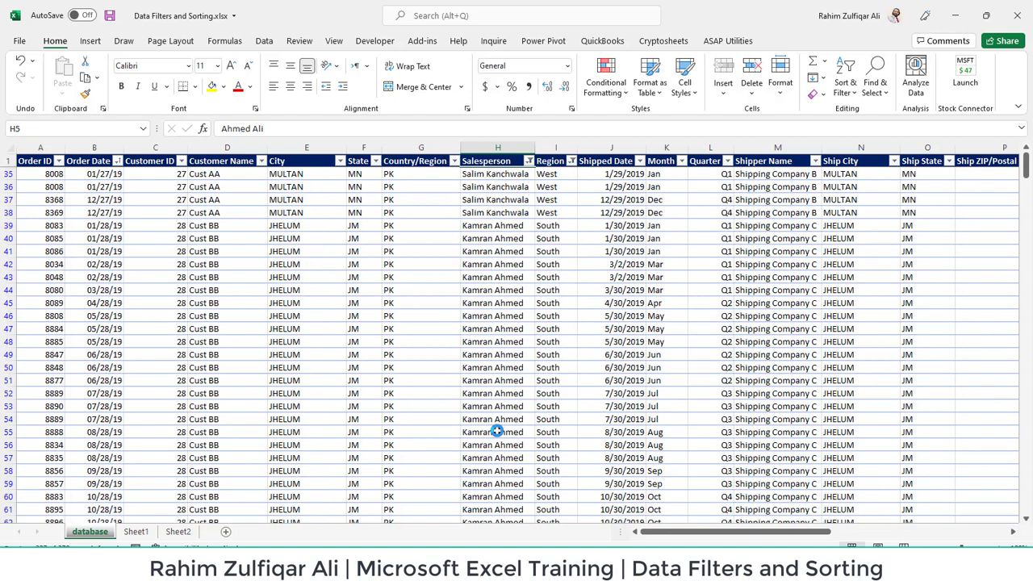
Include North again in the Region column's filter so all regions are selected
{"action": "left_click", "coordinate": [568, 185]}
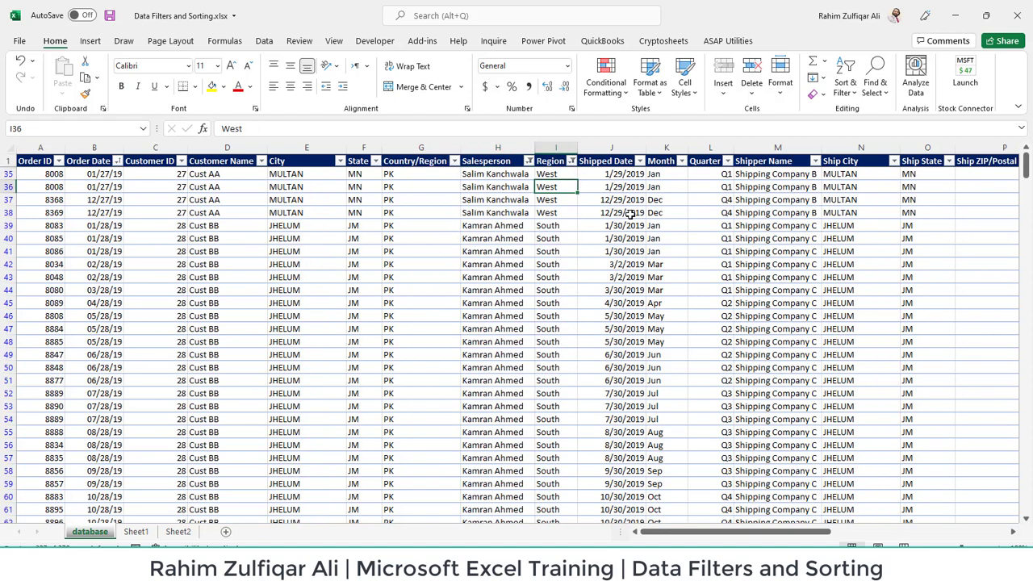
{"action": "left_click", "coordinate": [571, 161]}
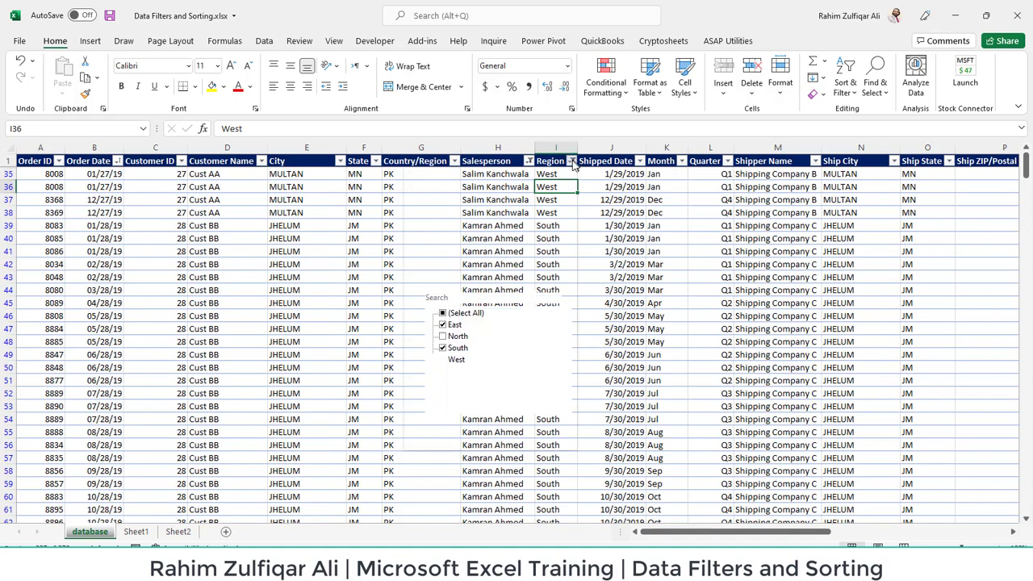
{"action": "left_click", "coordinate": [442, 336]}
{"action": "left_click", "coordinate": [494, 433]}
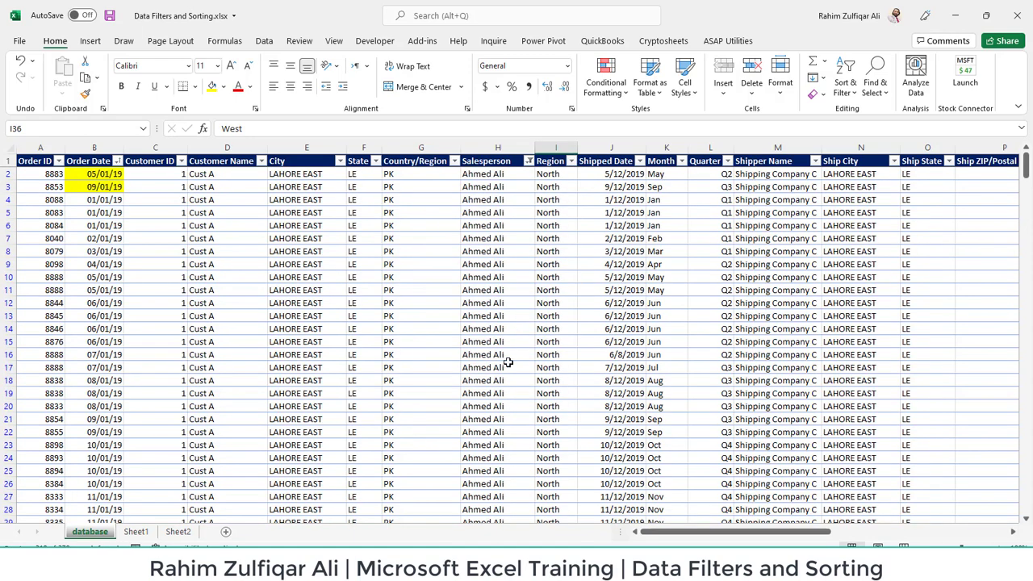
{"action": "left_click", "coordinate": [306, 225]}
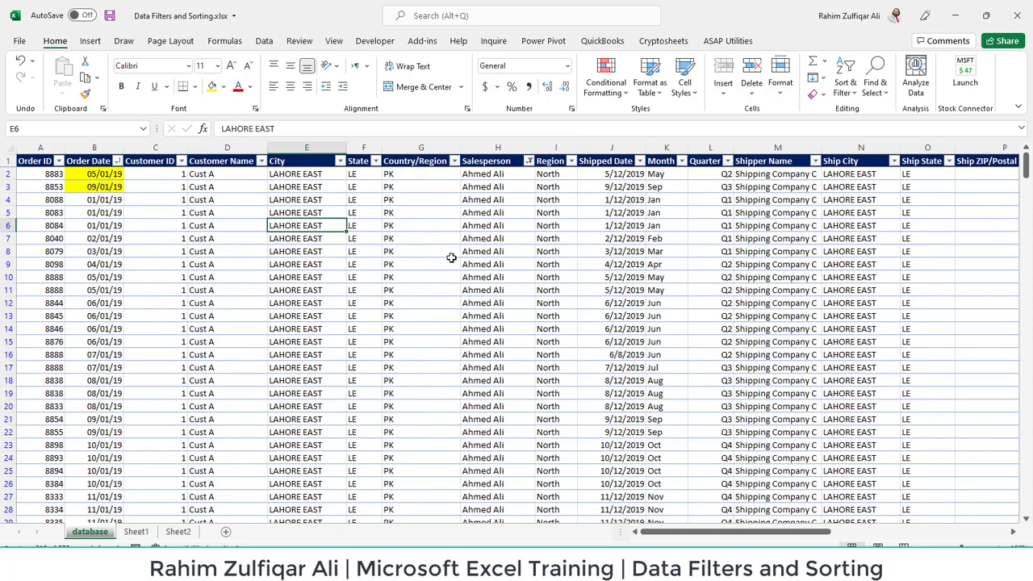
On Sheet1, start a custom sort of the months and amounts in C3:N4 with the orientation set to left to right
{"action": "left_click", "coordinate": [137, 532]}
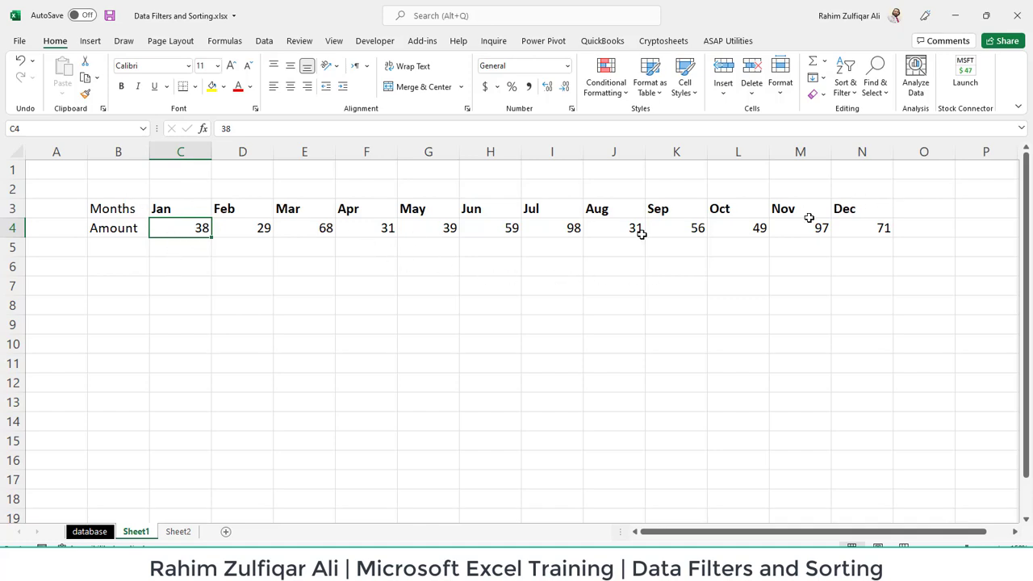
{"action": "left_click_drag", "start_coordinate": [192, 208], "coordinate": [883, 226]}
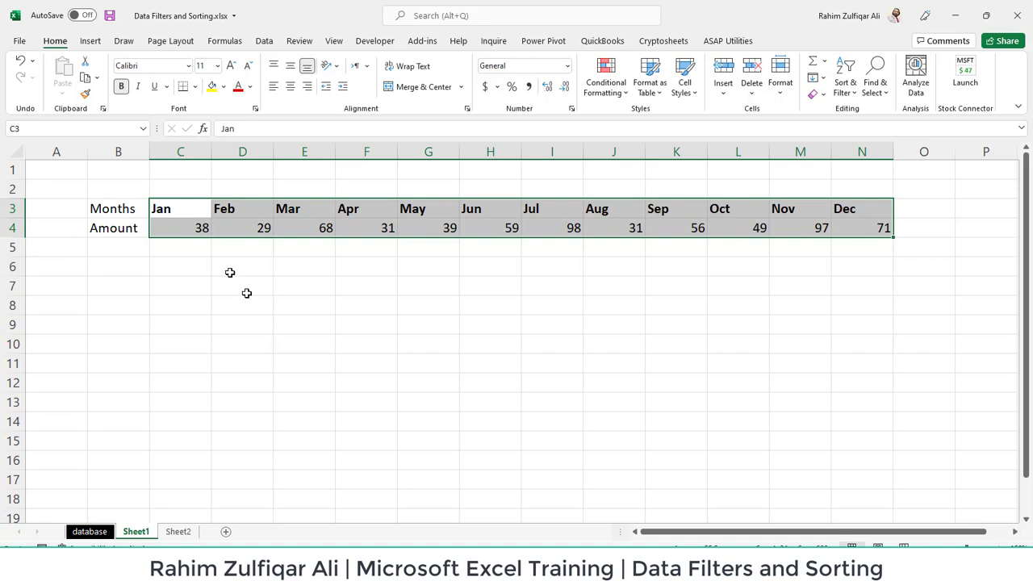
{"action": "left_click", "coordinate": [853, 95]}
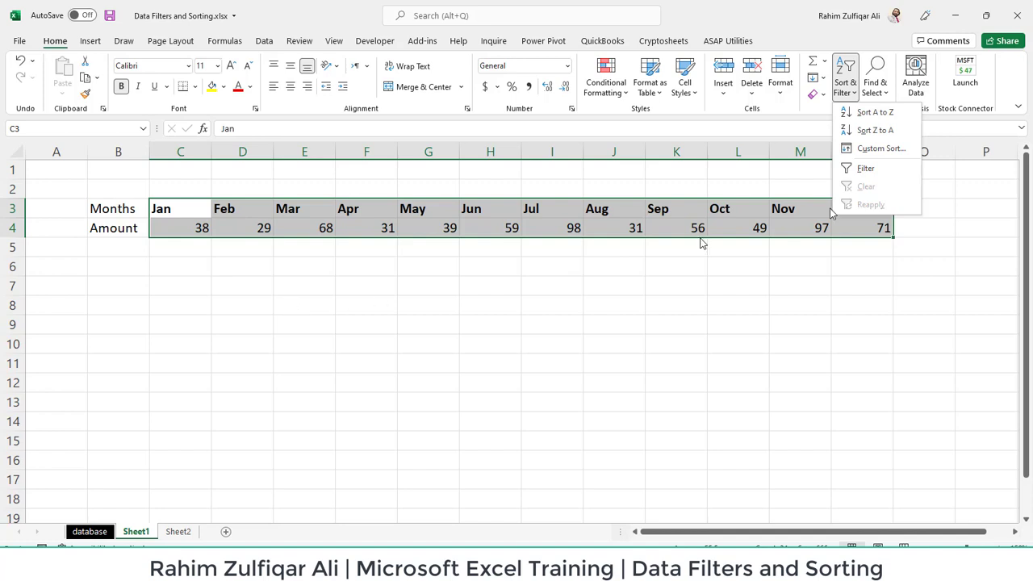
{"action": "left_click", "coordinate": [879, 150]}
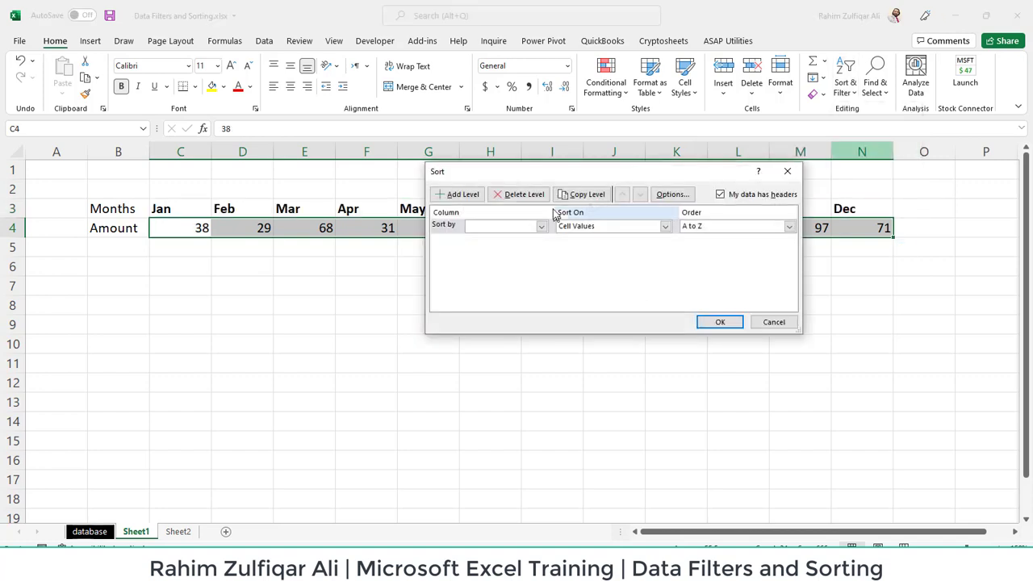
{"action": "left_click", "coordinate": [672, 196]}
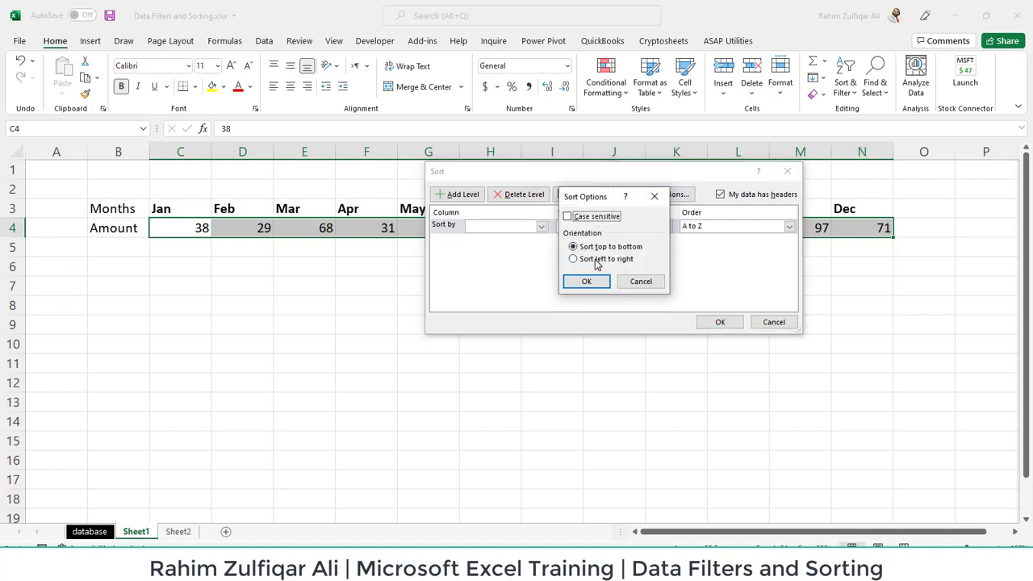
{"action": "left_click", "coordinate": [597, 261]}
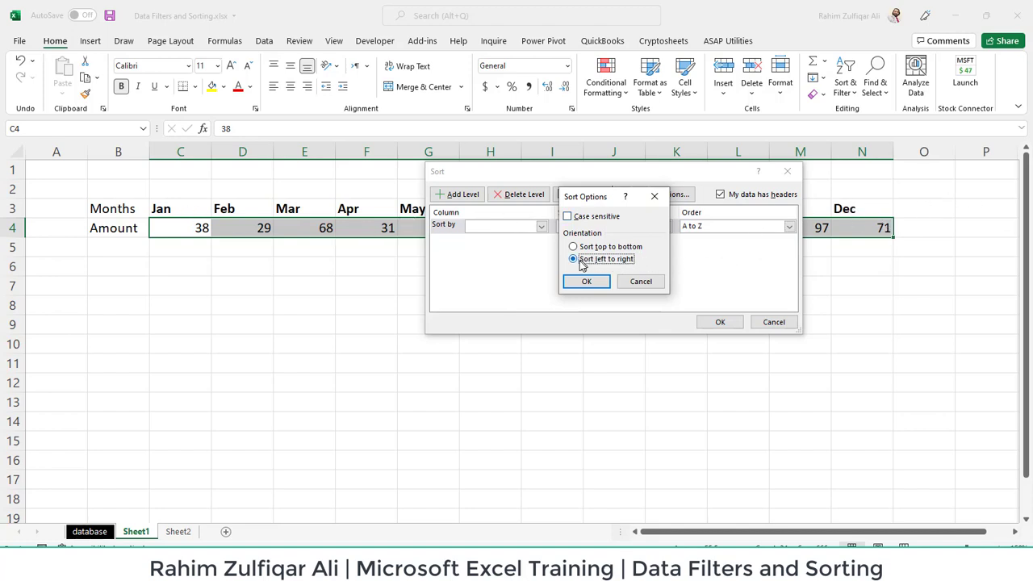
{"action": "left_click", "coordinate": [599, 281]}
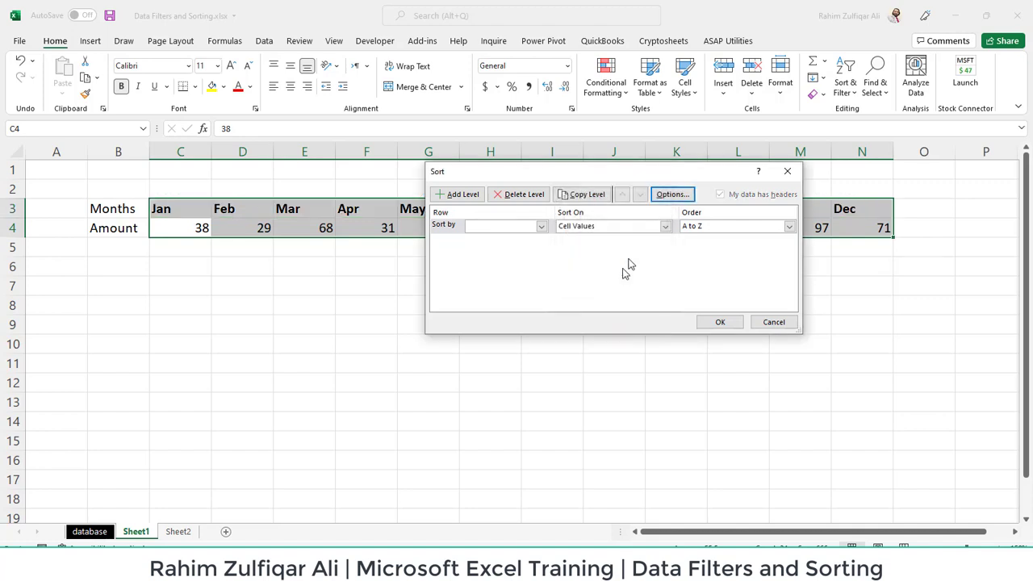
Sort by Row 3 on cell values, using the short month names custom list (Jan, Feb, Mar) as the order
{"action": "left_click", "coordinate": [541, 227]}
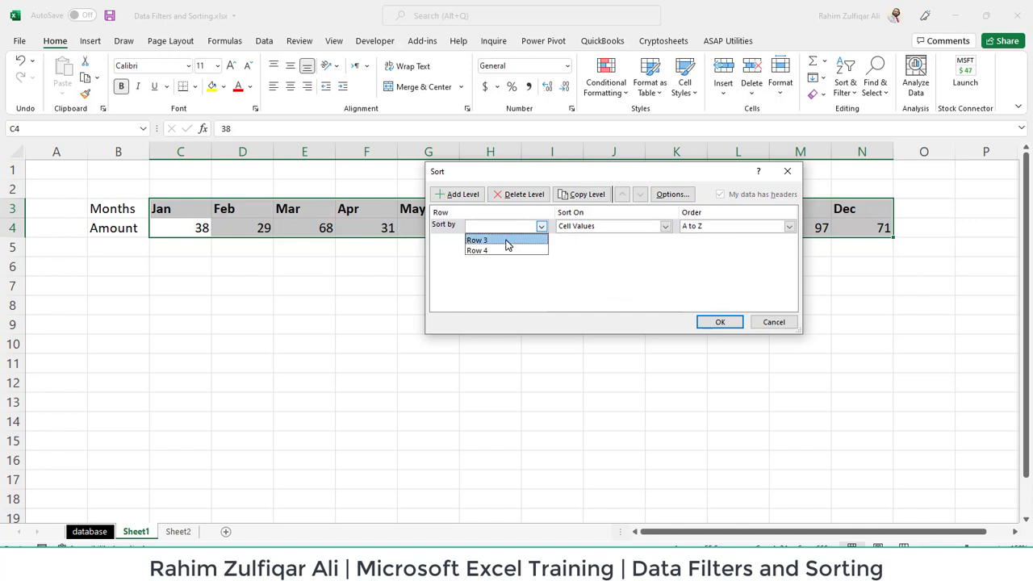
{"action": "left_click", "coordinate": [507, 240]}
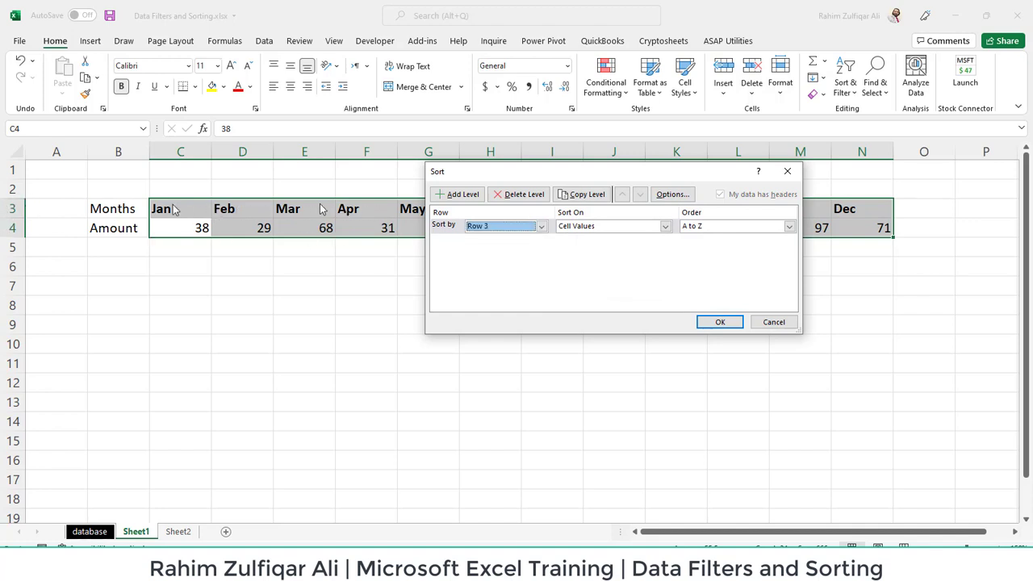
{"action": "left_click", "coordinate": [773, 231]}
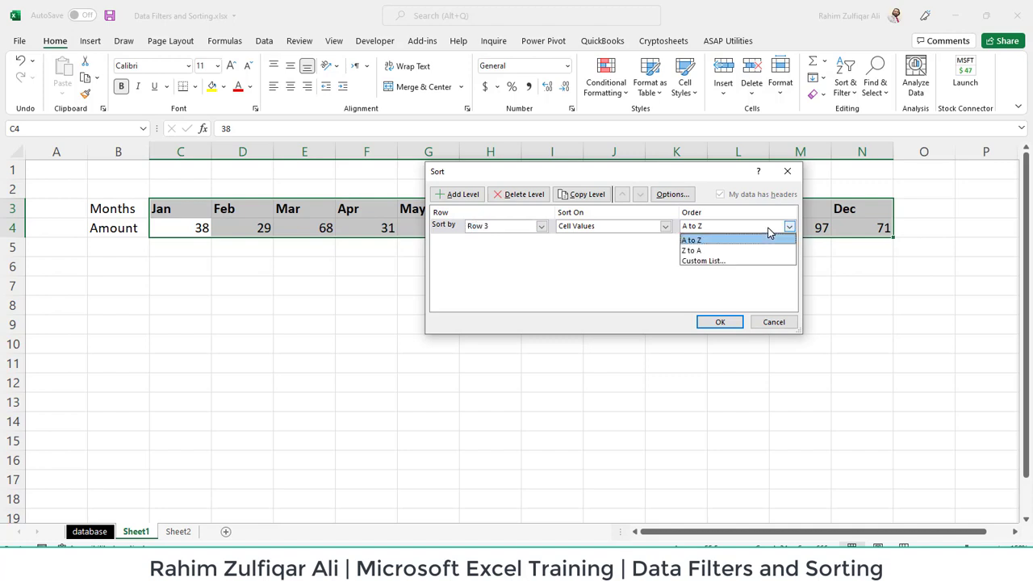
{"action": "left_click", "coordinate": [701, 262]}
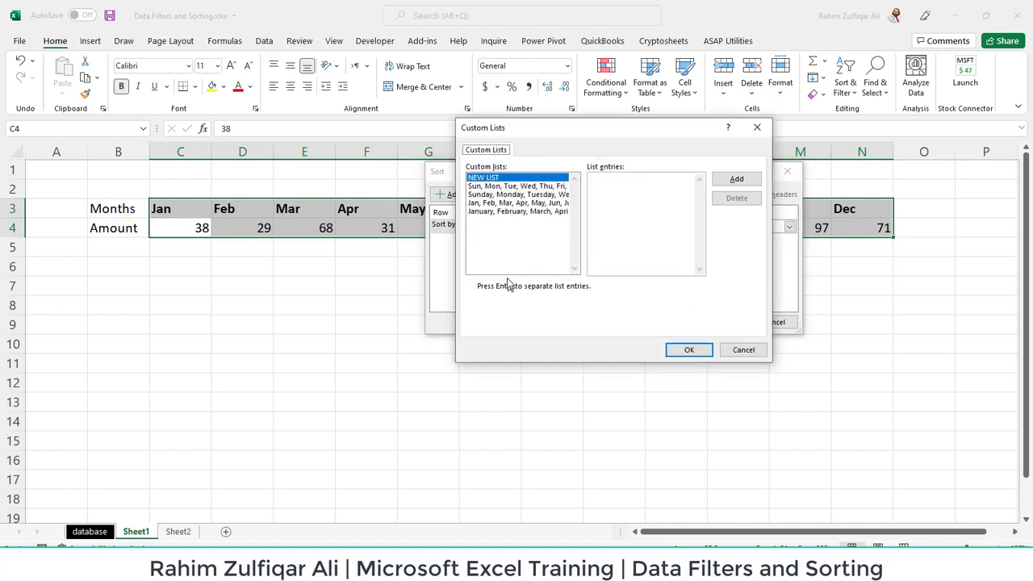
{"action": "left_click", "coordinate": [498, 203]}
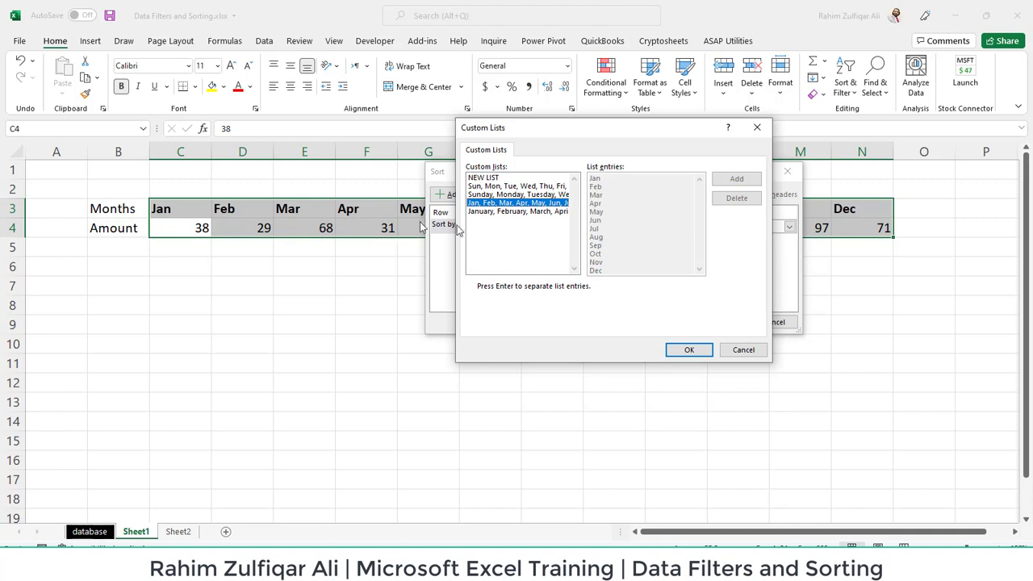
{"action": "left_click", "coordinate": [489, 212]}
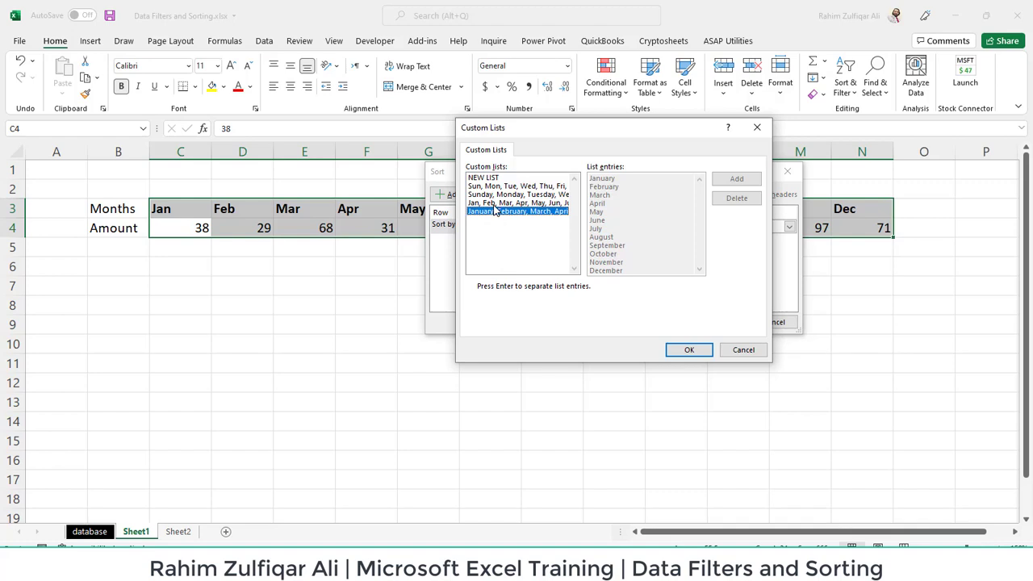
{"action": "left_click", "coordinate": [482, 203]}
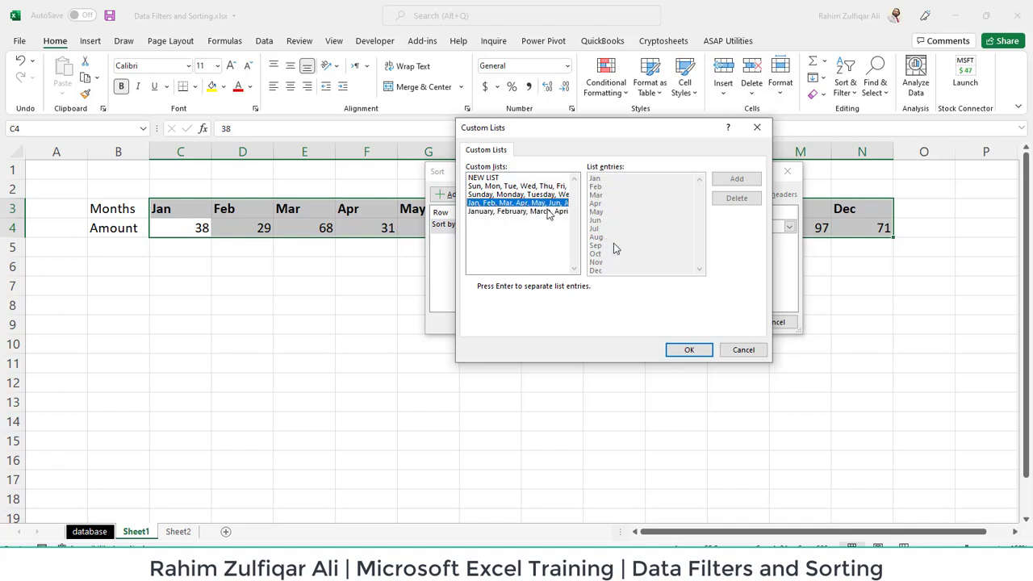
{"action": "left_click", "coordinate": [688, 353]}
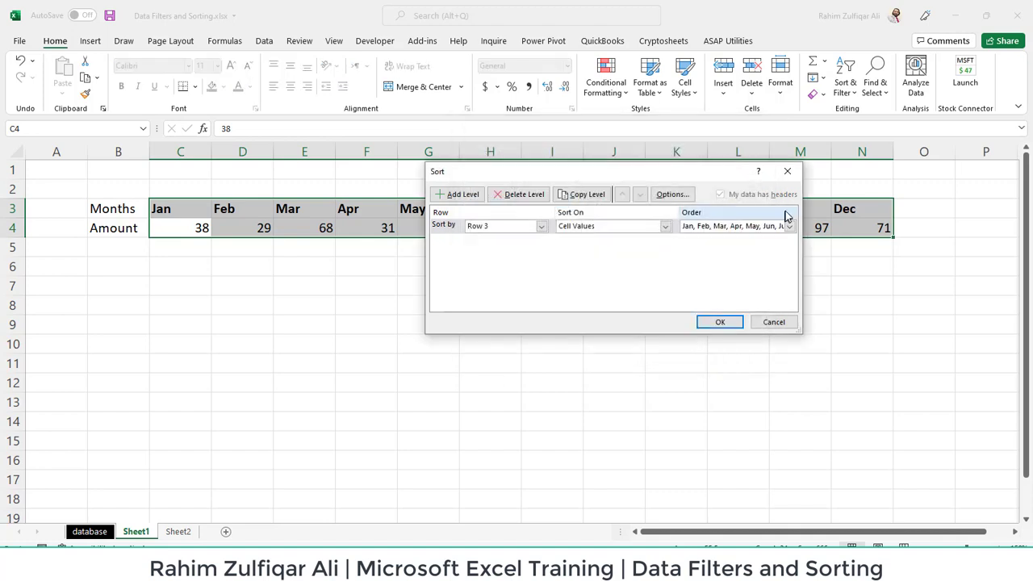
Reverse the sort order to Dec through Jan and apply the sort to the months and amounts
{"action": "left_click", "coordinate": [789, 226]}
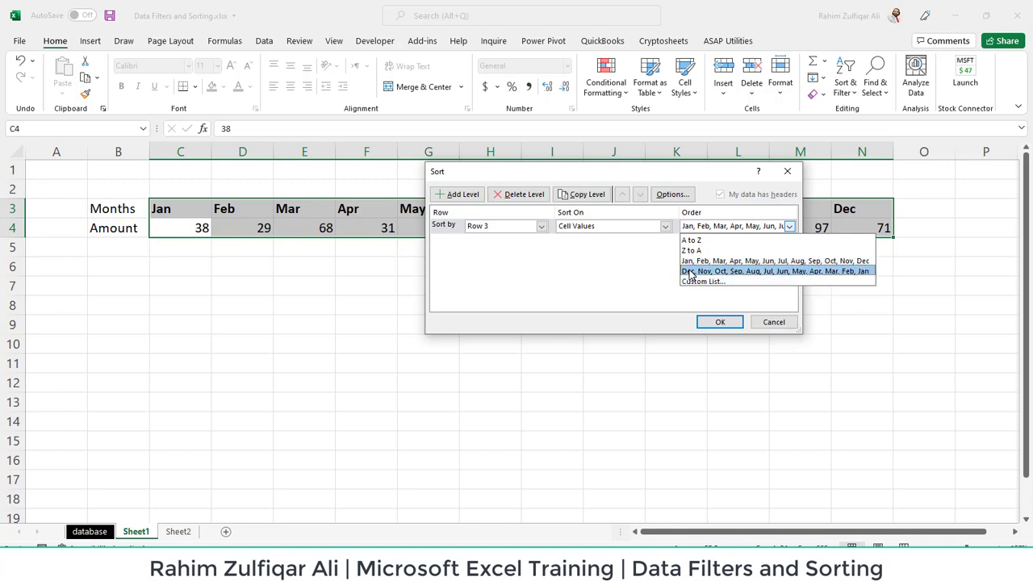
{"action": "left_click", "coordinate": [813, 272]}
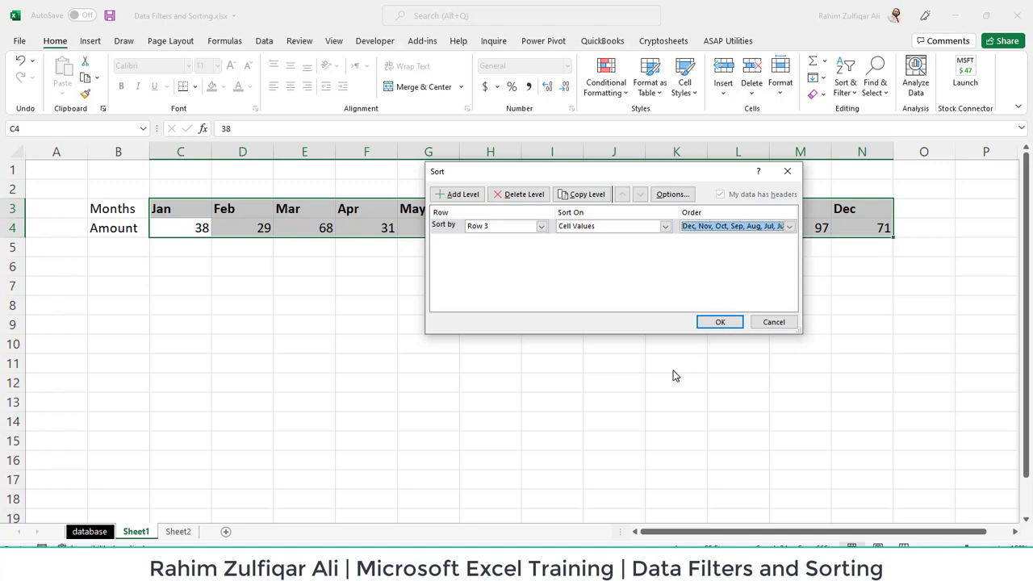
{"action": "left_click", "coordinate": [719, 322]}
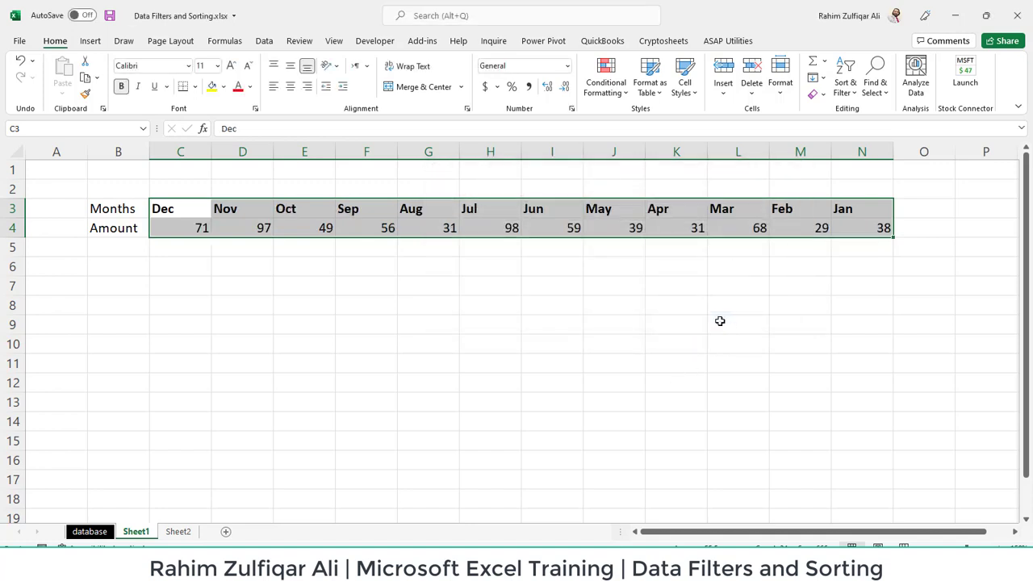
{"action": "left_click", "coordinate": [720, 323]}
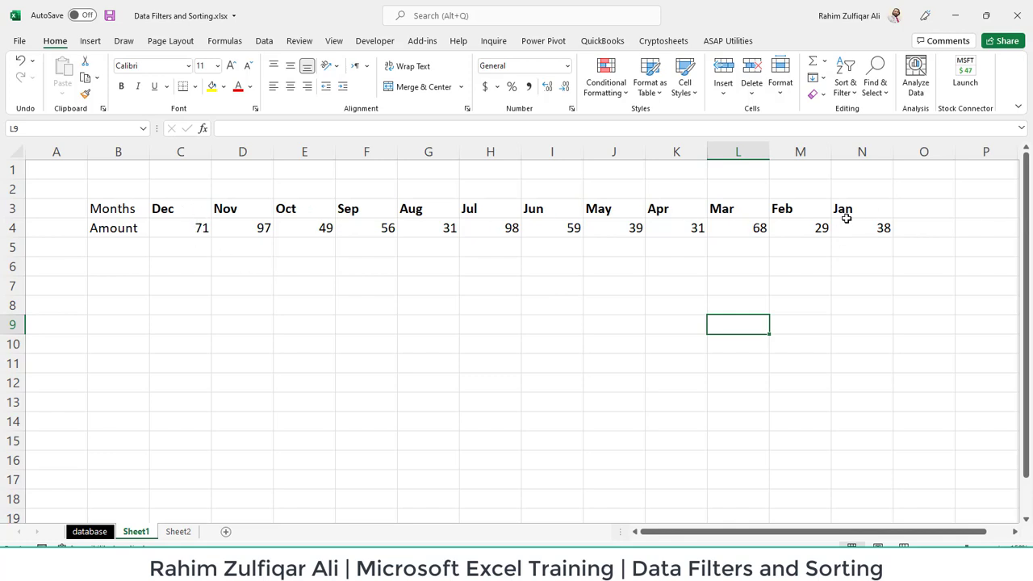
{"action": "left_click", "coordinate": [844, 87]}
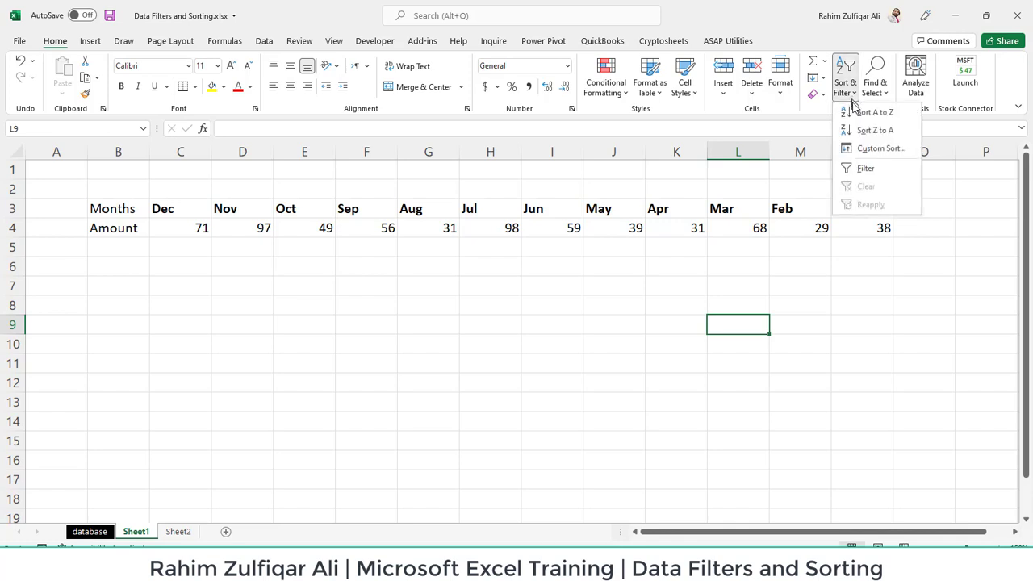
{"action": "left_click", "coordinate": [856, 151]}
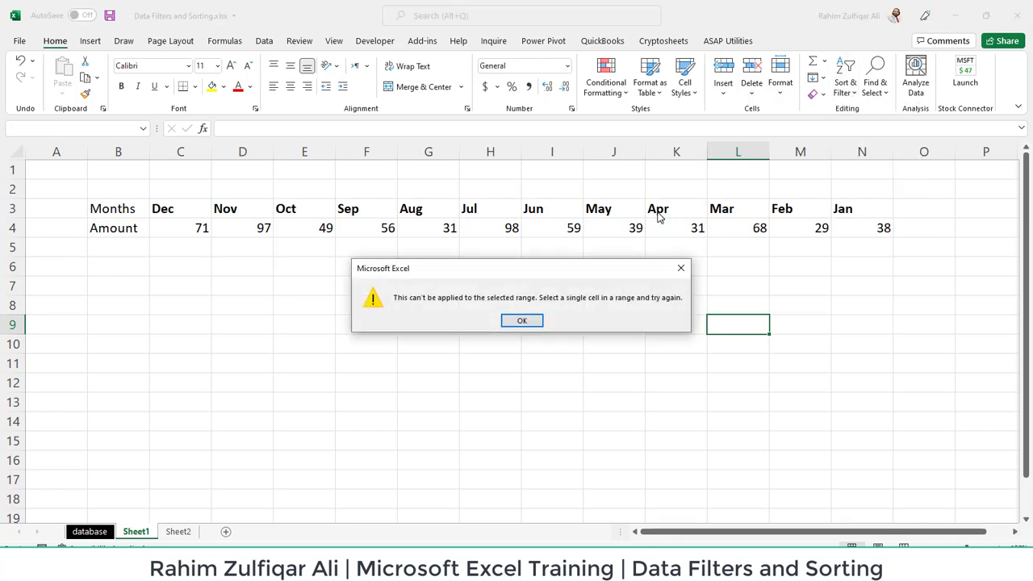
{"action": "left_click", "coordinate": [677, 270]}
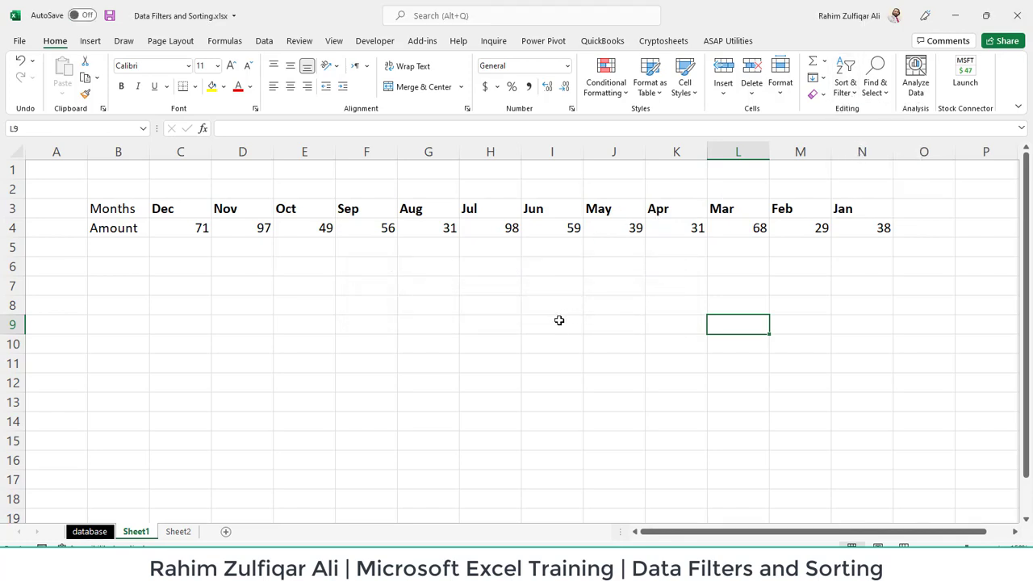
Switch to Sheet2 and look over the Medals list in B3:B11
{"action": "left_click", "coordinate": [177, 531]}
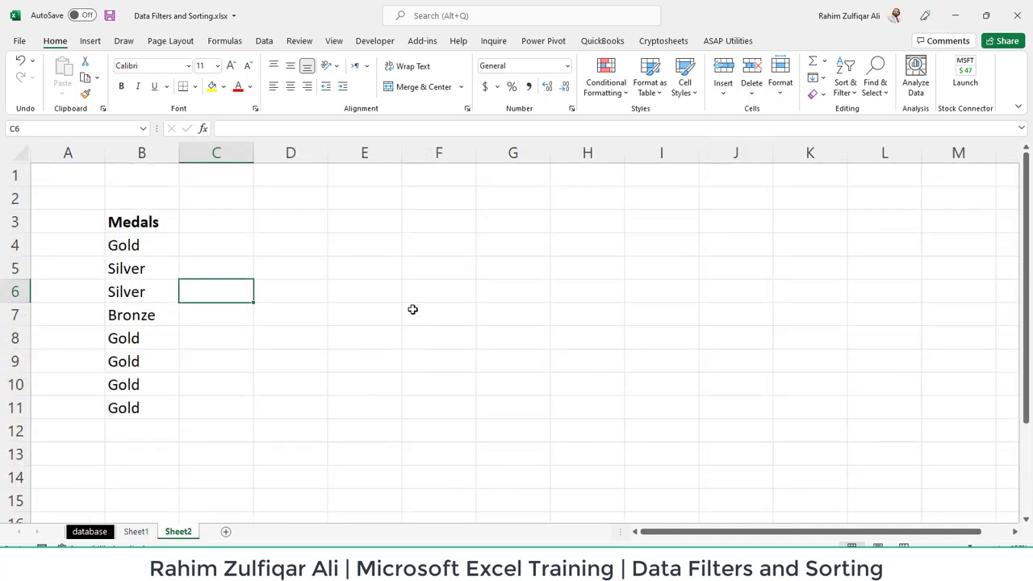
{"action": "left_click_drag", "start_coordinate": [120, 222], "coordinate": [136, 403]}
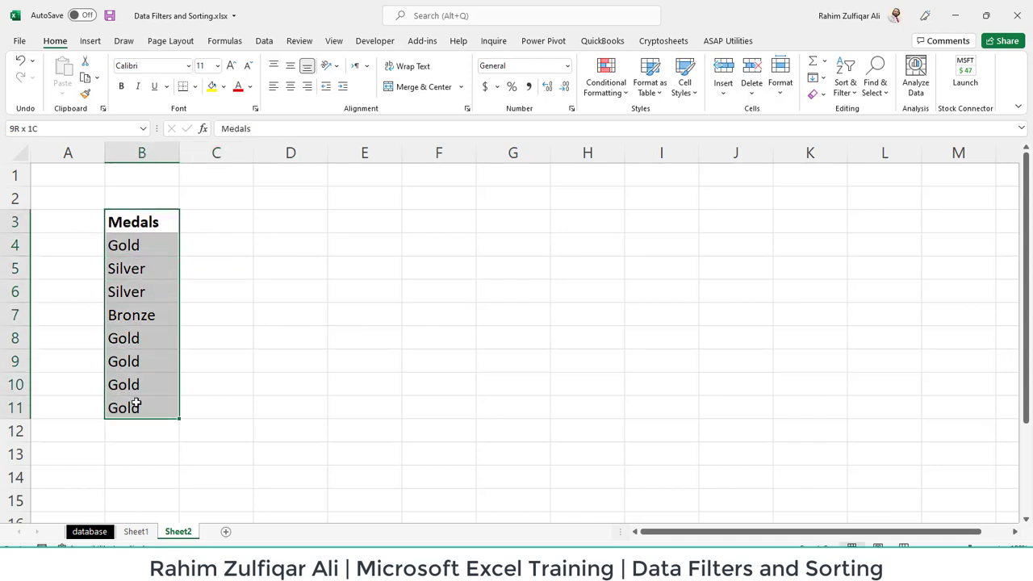
{"action": "left_click", "coordinate": [146, 255]}
{"action": "left_click", "coordinate": [143, 270]}
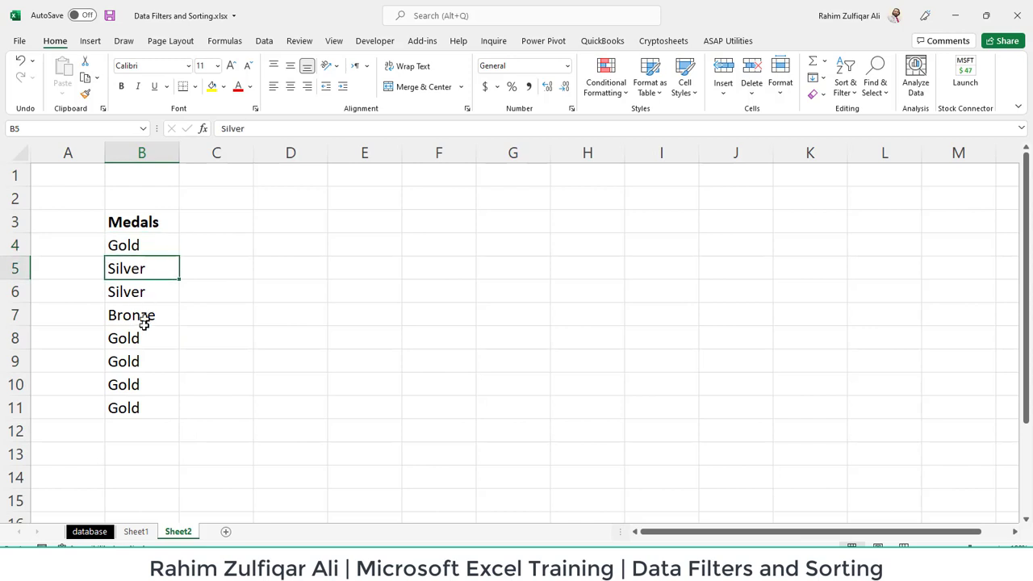
{"action": "left_click", "coordinate": [144, 329]}
{"action": "left_click_drag", "start_coordinate": [140, 223], "coordinate": [145, 409]}
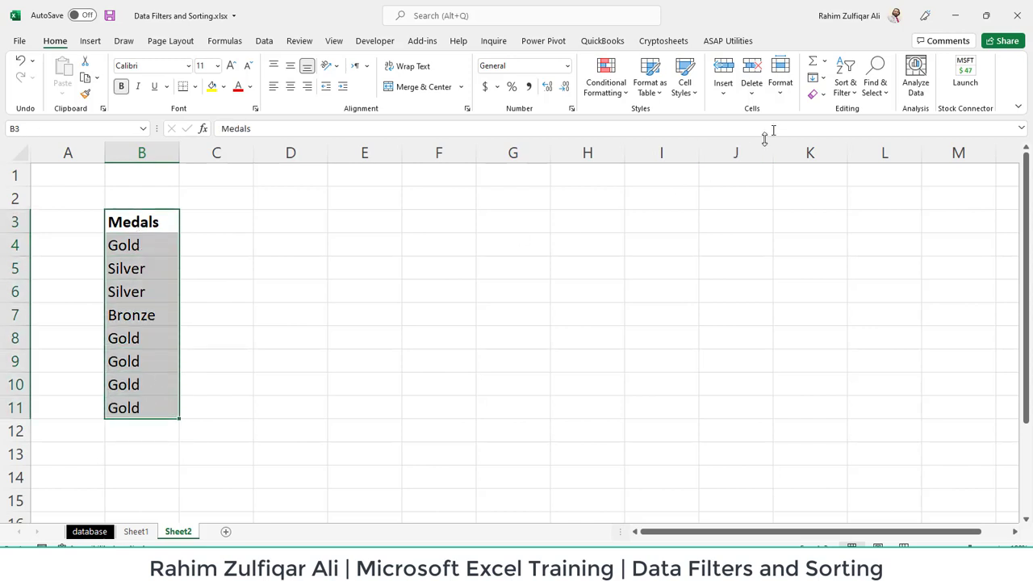
{"action": "left_click", "coordinate": [845, 84]}
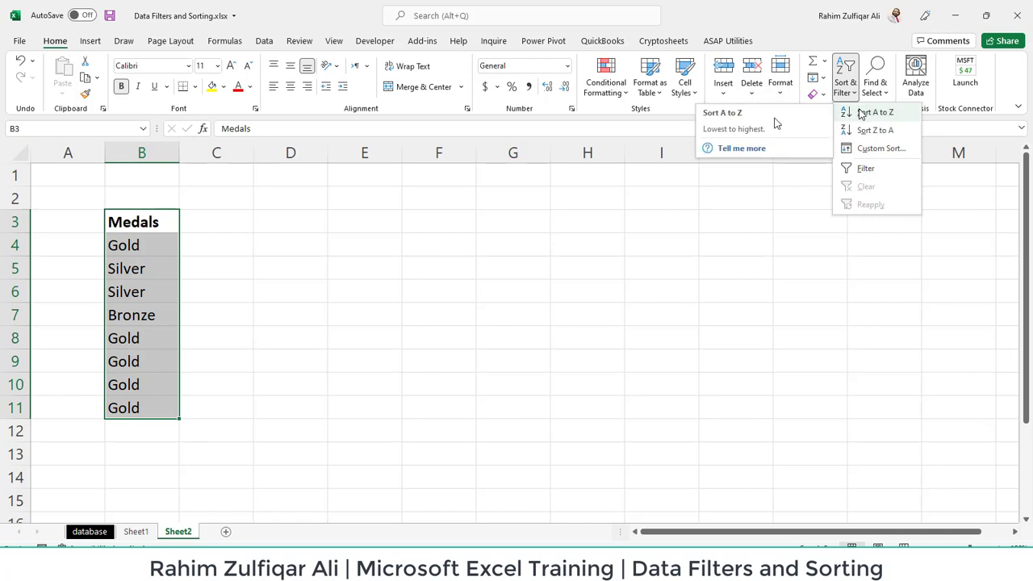
{"action": "left_click", "coordinate": [180, 245]}
Try an A to Z sort on the medals in B4:B11, excluding the header, and undo it
{"action": "left_click_drag", "start_coordinate": [171, 246], "coordinate": [164, 409]}
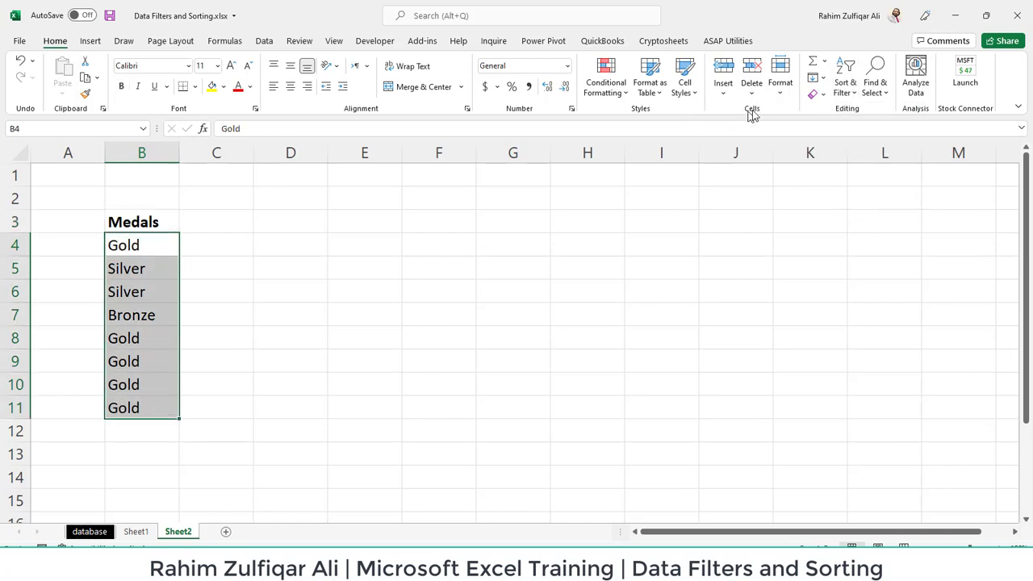
{"action": "left_click", "coordinate": [845, 83]}
{"action": "left_click", "coordinate": [878, 113]}
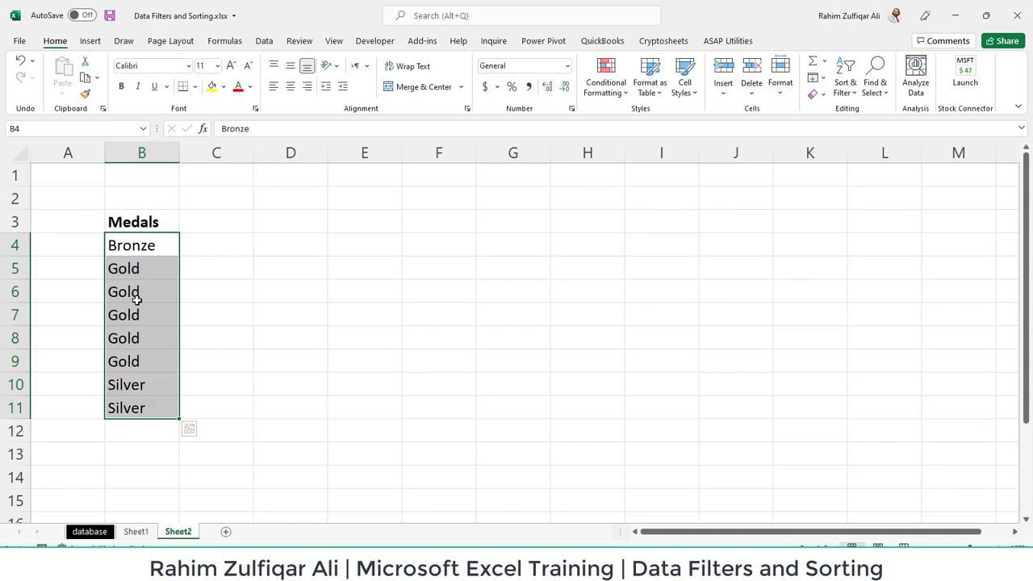
{"action": "key", "text": "ctrl+z"}
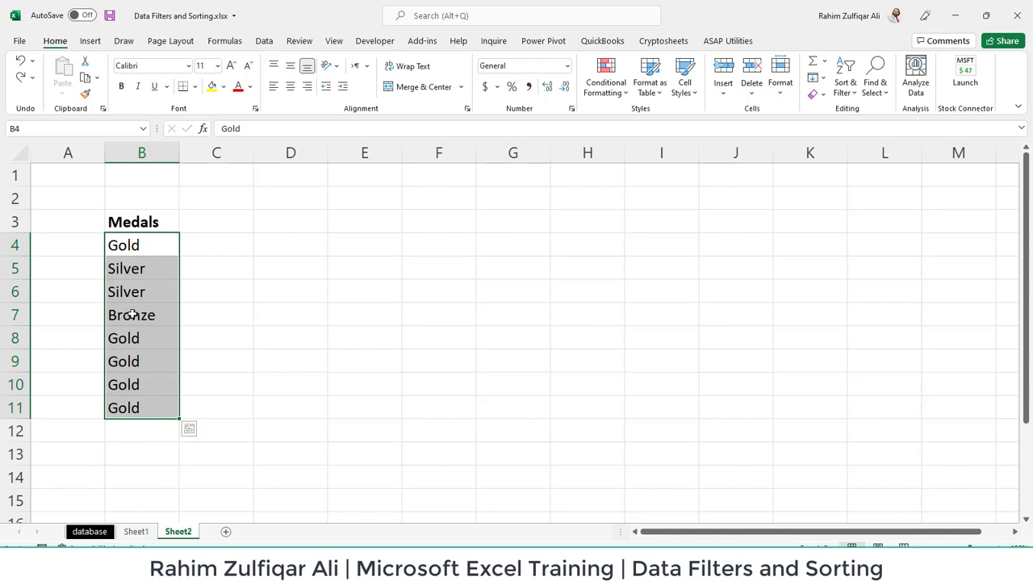
{"action": "left_click", "coordinate": [386, 245]}
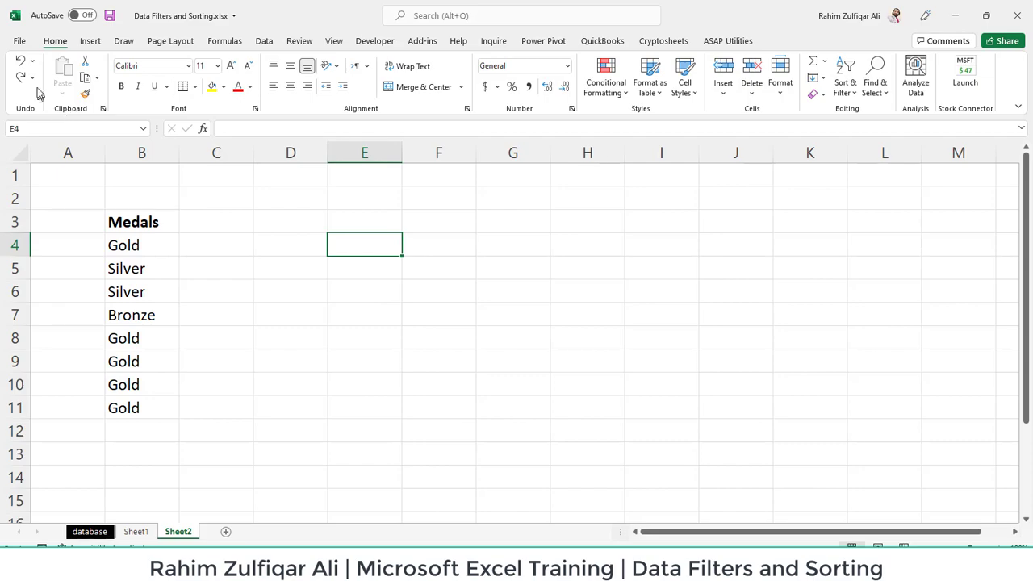
Create a custom sort list with the entries Gold, Silver, Bronze in the program's advanced options
{"action": "left_click", "coordinate": [20, 42]}
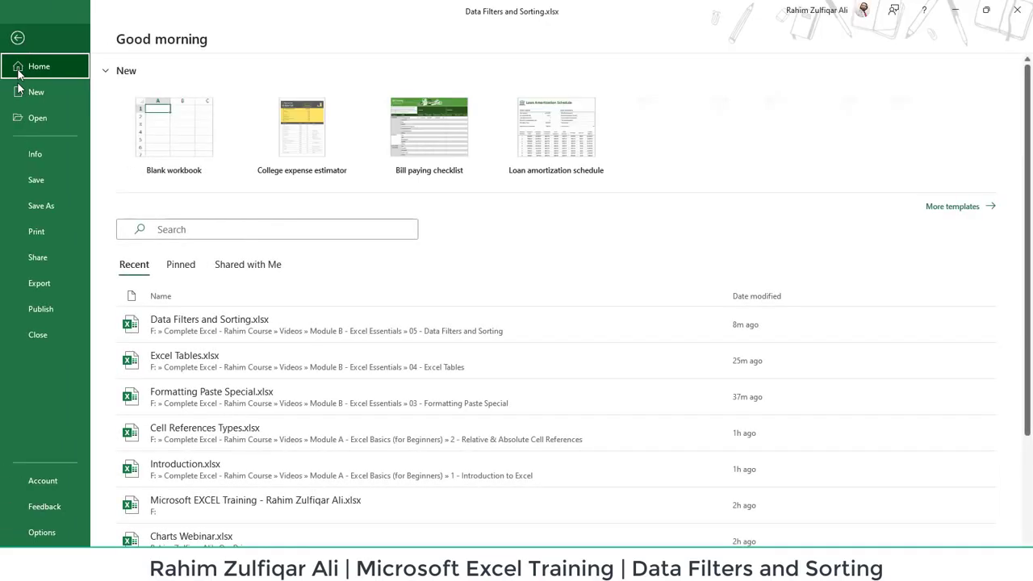
{"action": "left_click", "coordinate": [40, 533]}
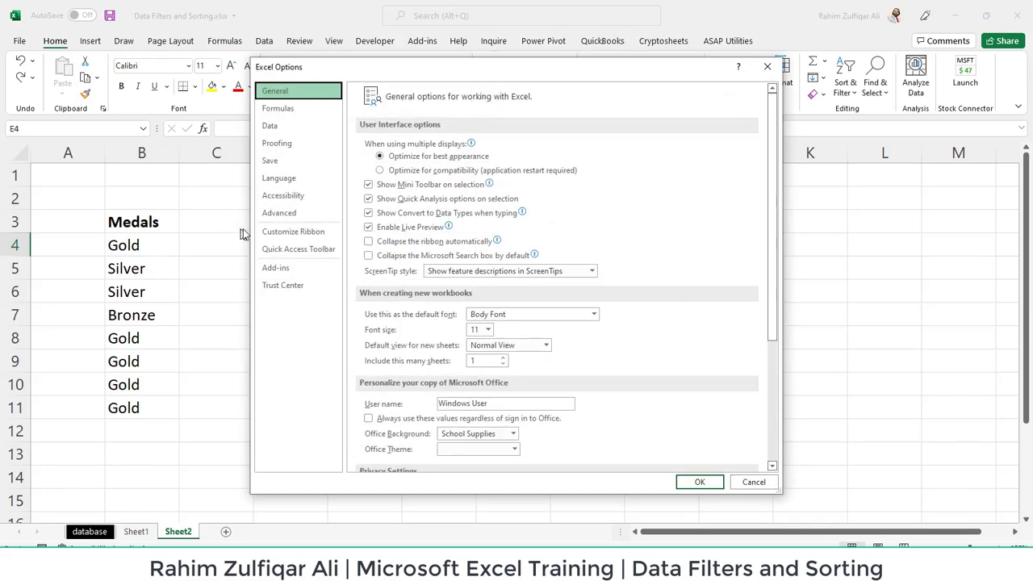
{"action": "left_click", "coordinate": [273, 219]}
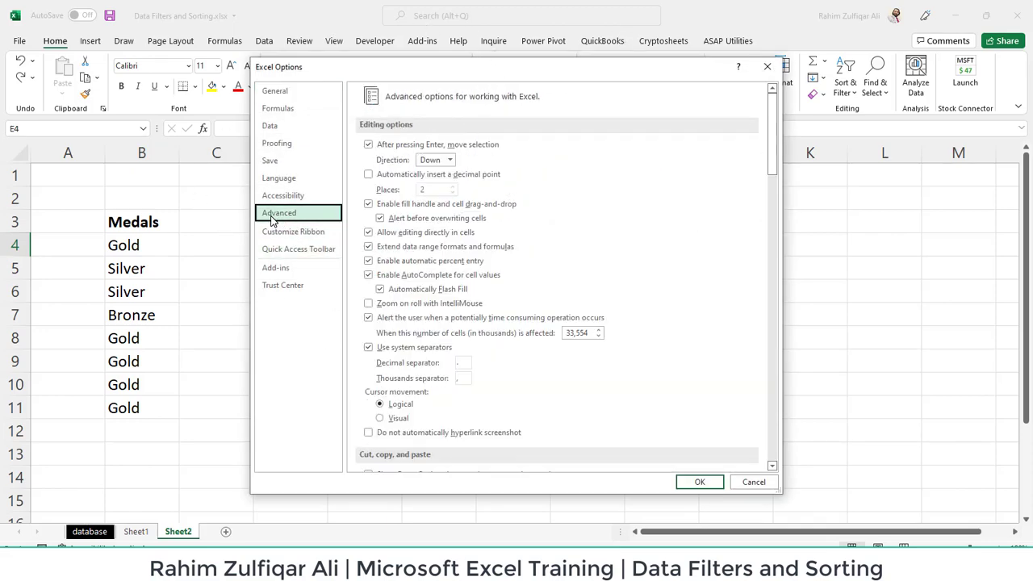
{"action": "left_click_drag", "start_coordinate": [775, 150], "coordinate": [778, 446]}
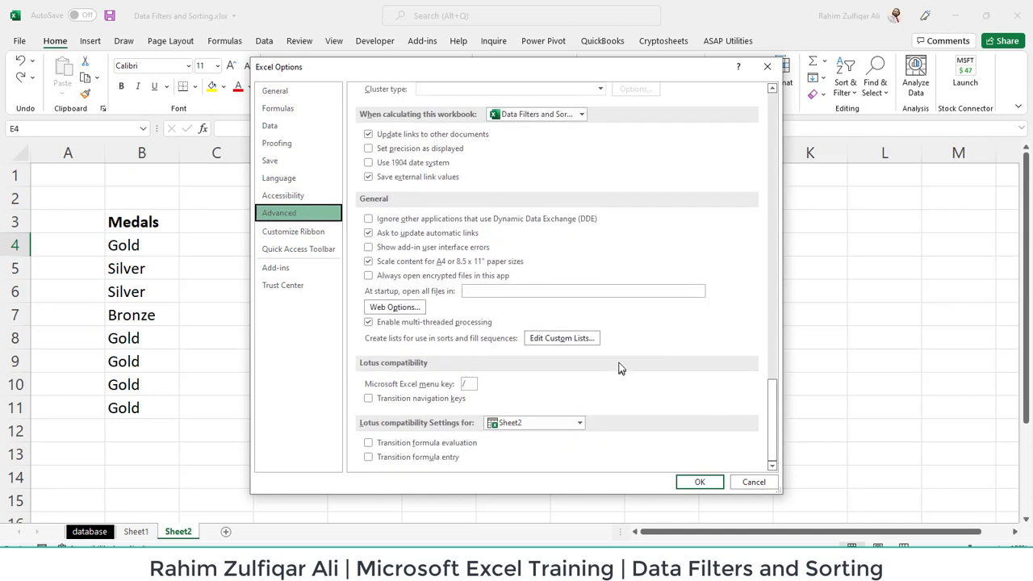
{"action": "left_click", "coordinate": [566, 340]}
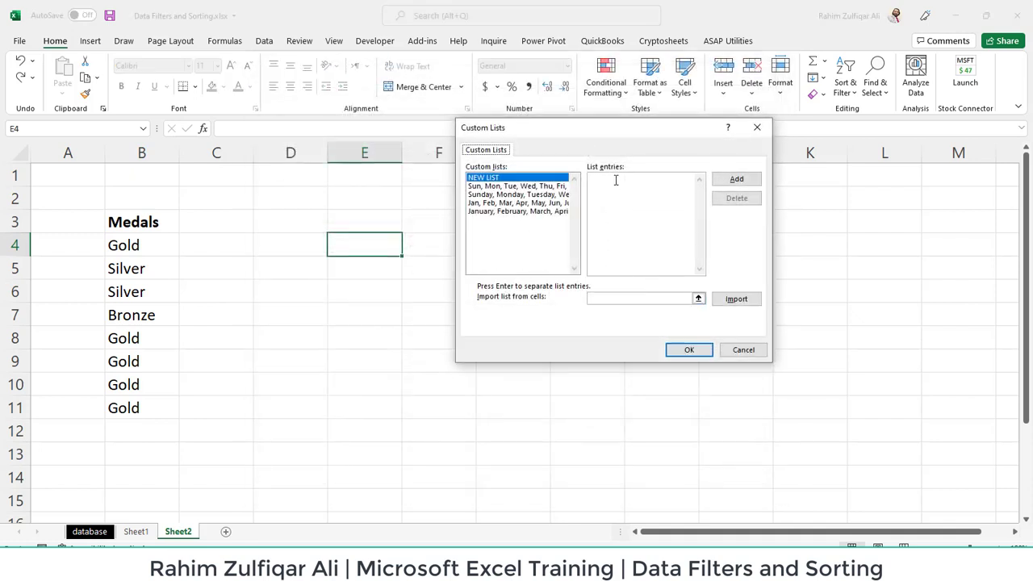
{"action": "left_click", "coordinate": [616, 179]}
{"action": "left_click", "coordinate": [738, 182]}
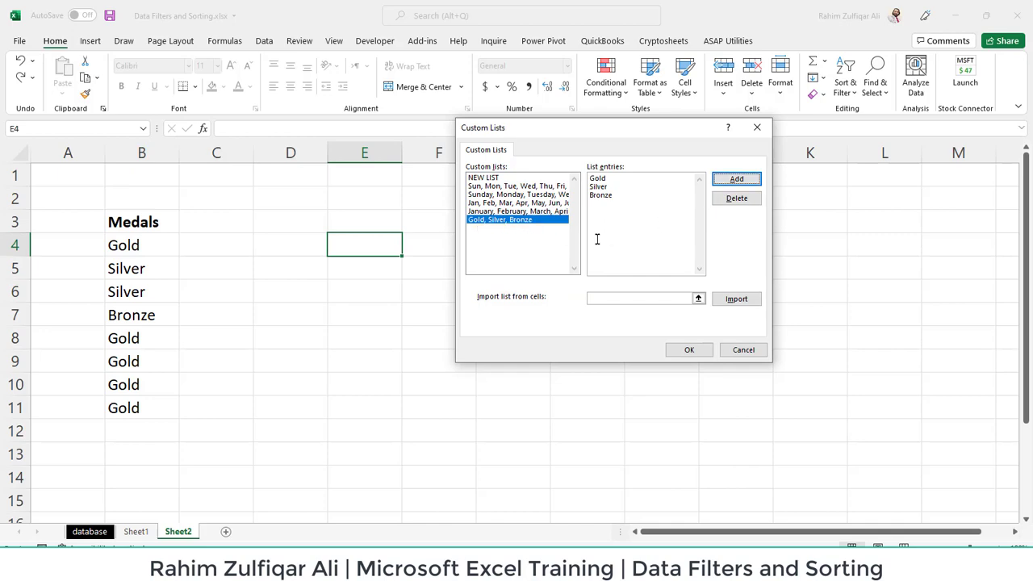
{"action": "left_click", "coordinate": [686, 350]}
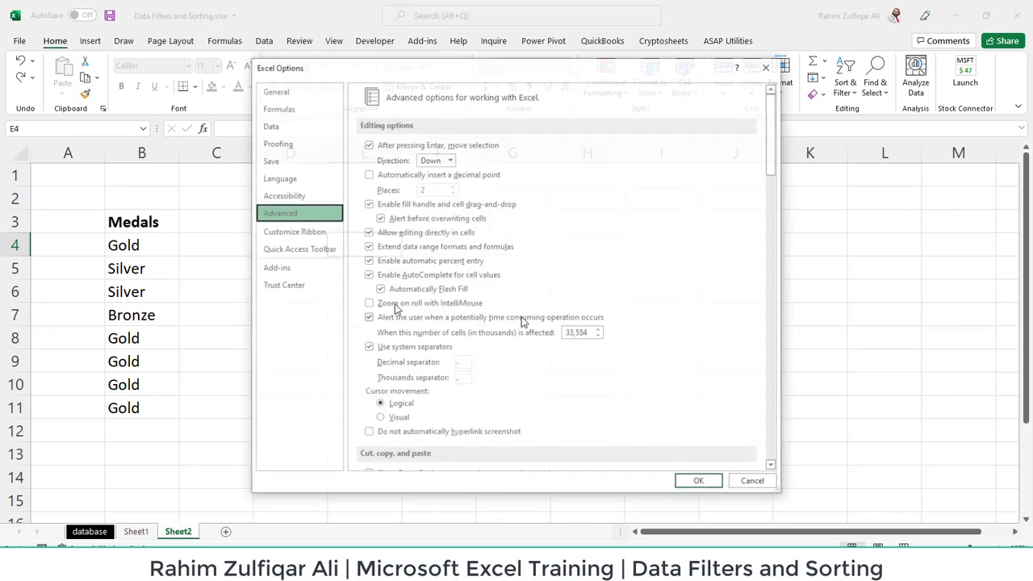
{"action": "left_click", "coordinate": [699, 482]}
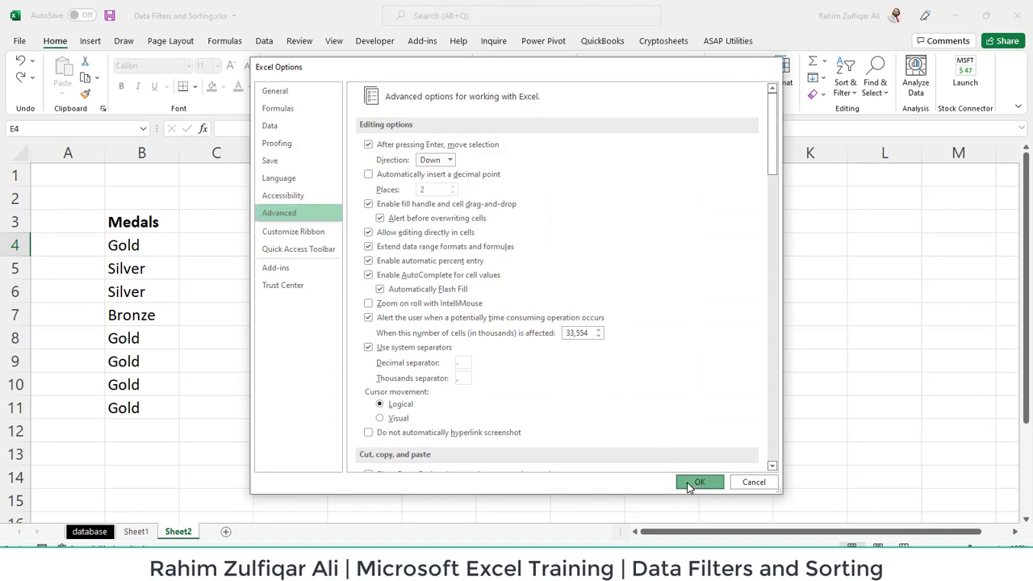
Sort the medals in B4:B11 by cell values, using the custom list order Gold, Silver, Bronze
{"action": "left_click_drag", "start_coordinate": [130, 246], "coordinate": [149, 412]}
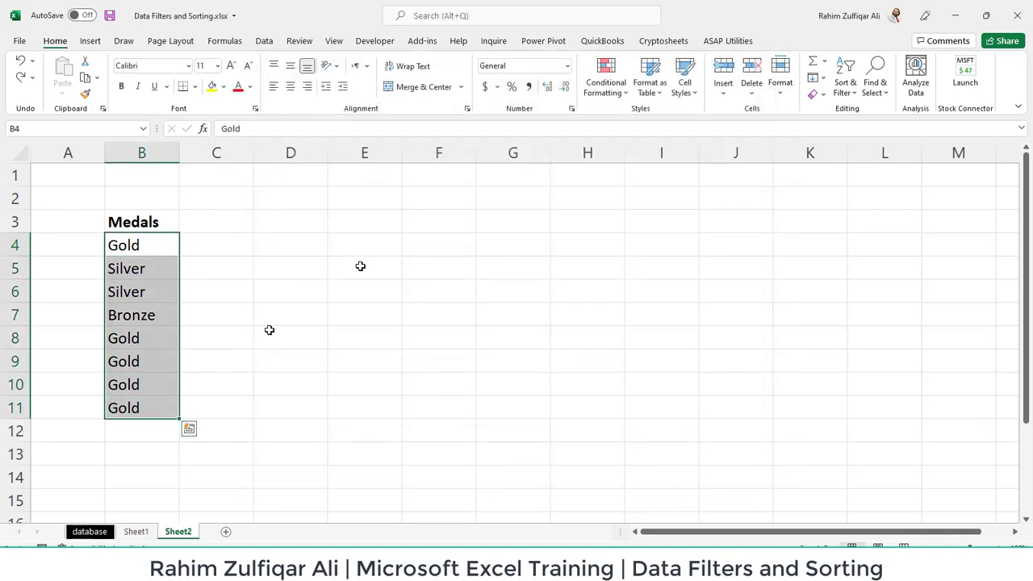
{"action": "left_click", "coordinate": [845, 87]}
{"action": "left_click", "coordinate": [862, 147]}
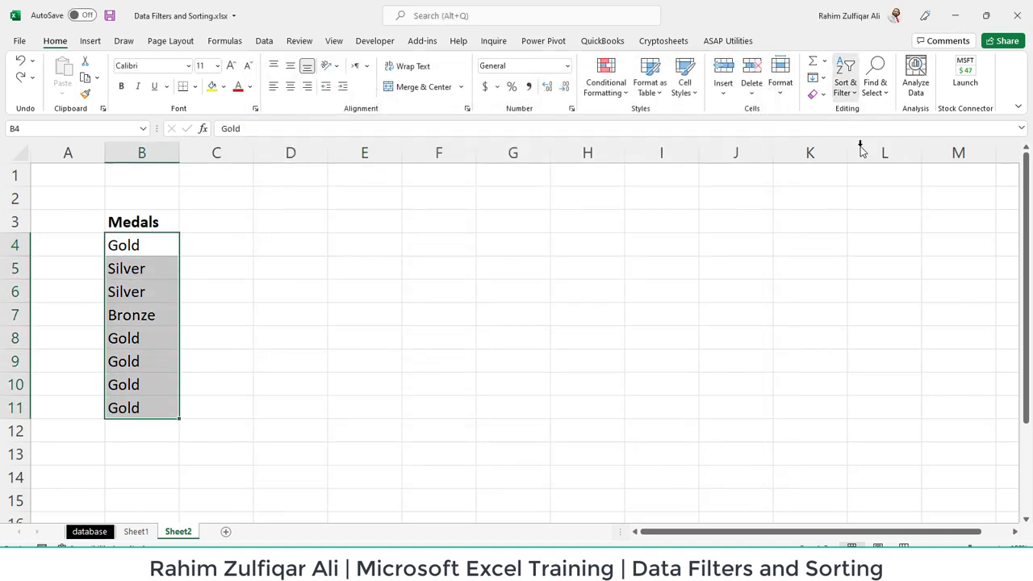
{"action": "left_click", "coordinate": [704, 228]}
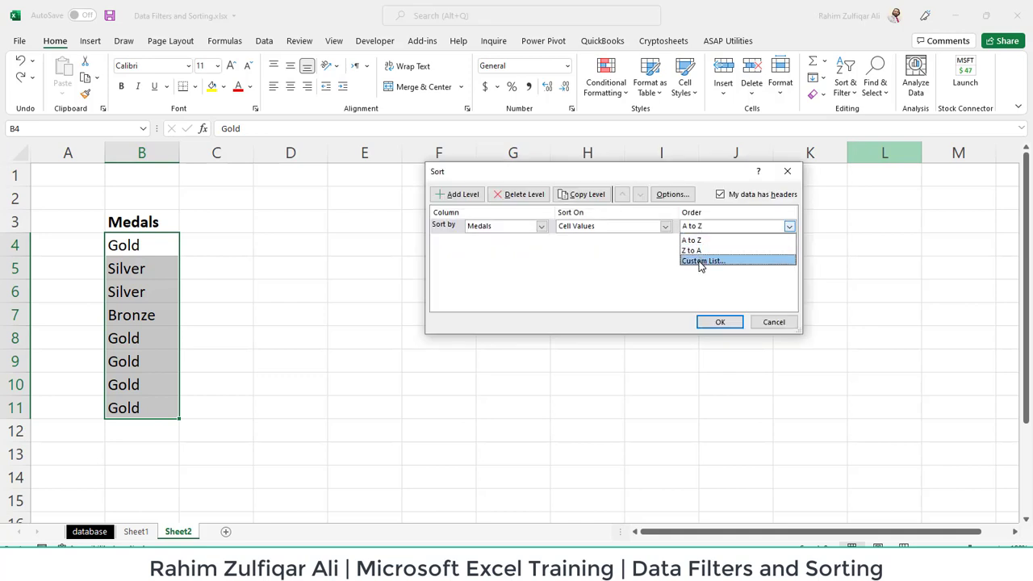
{"action": "left_click", "coordinate": [700, 262]}
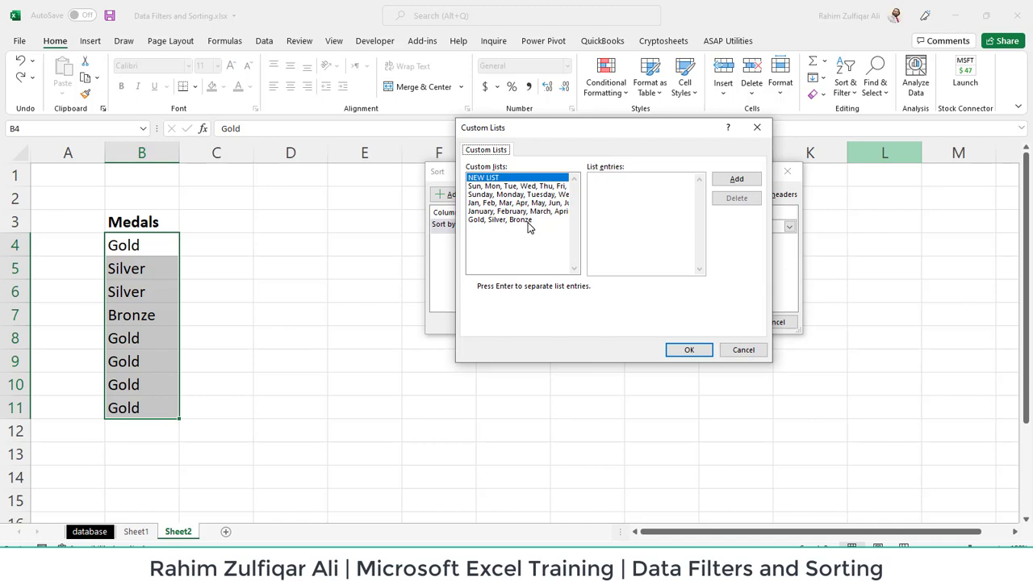
{"action": "left_click", "coordinate": [484, 220]}
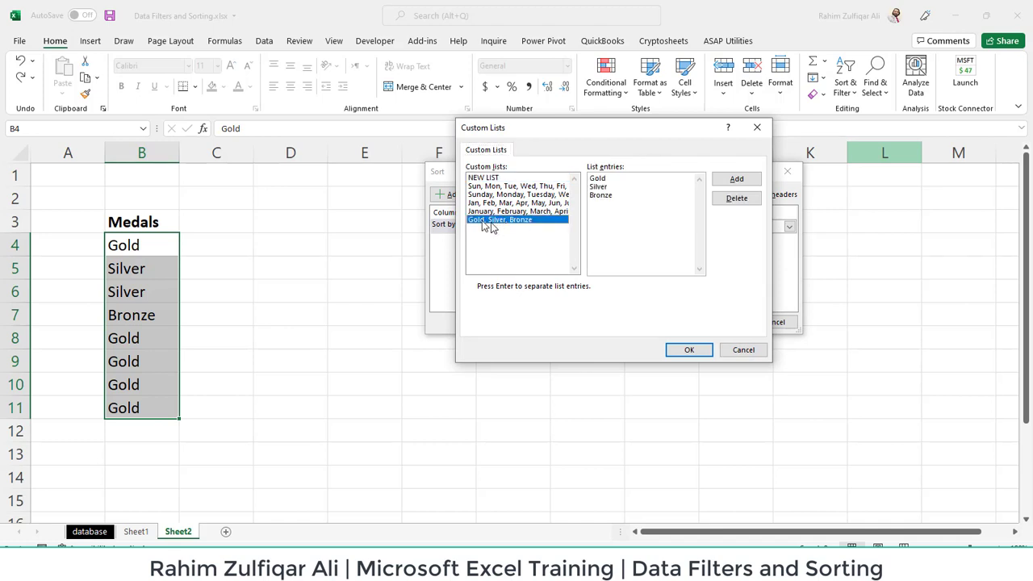
{"action": "left_click", "coordinate": [683, 350]}
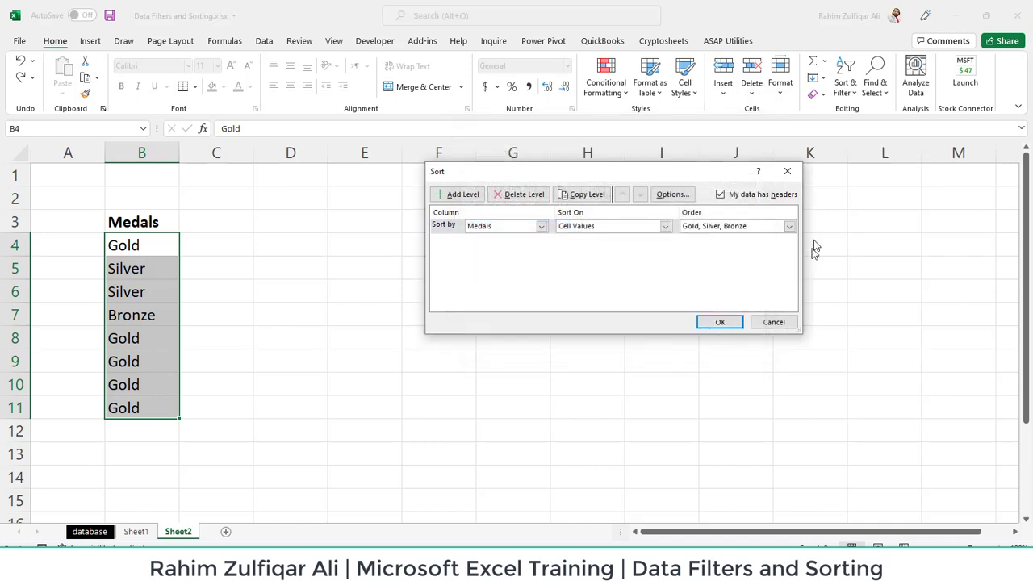
{"action": "left_click", "coordinate": [789, 227]}
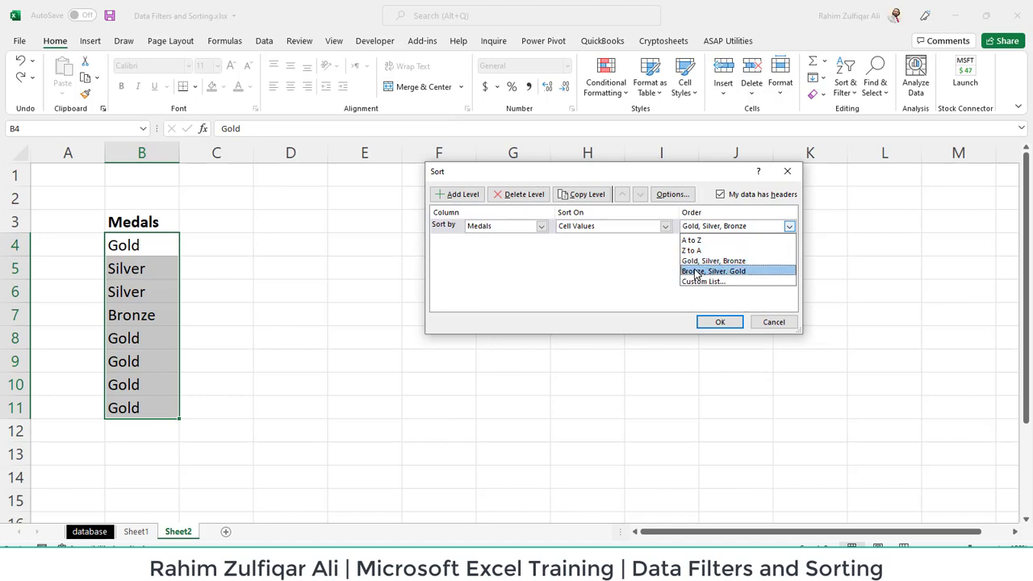
{"action": "left_click", "coordinate": [741, 260]}
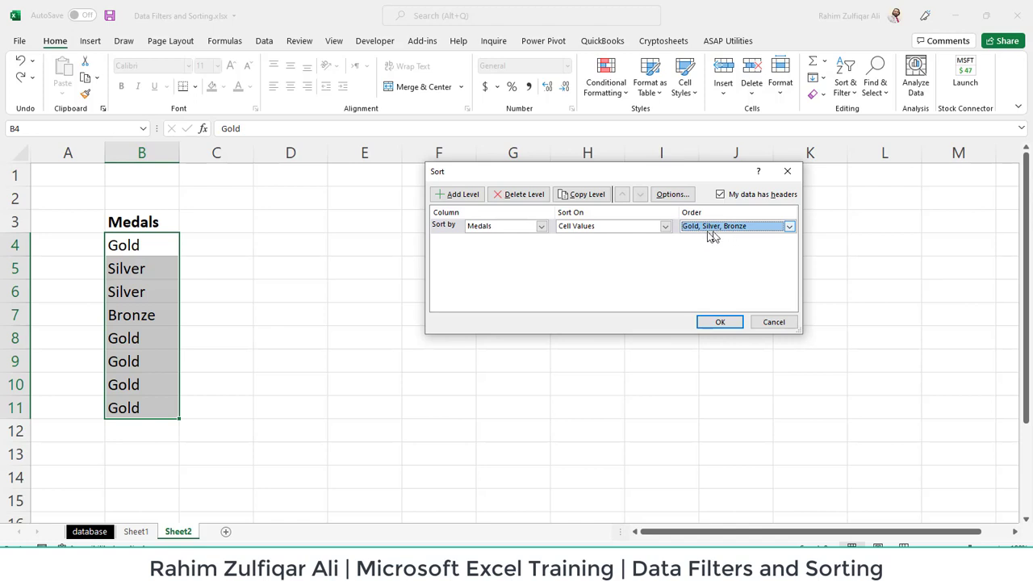
{"action": "left_click", "coordinate": [720, 323]}
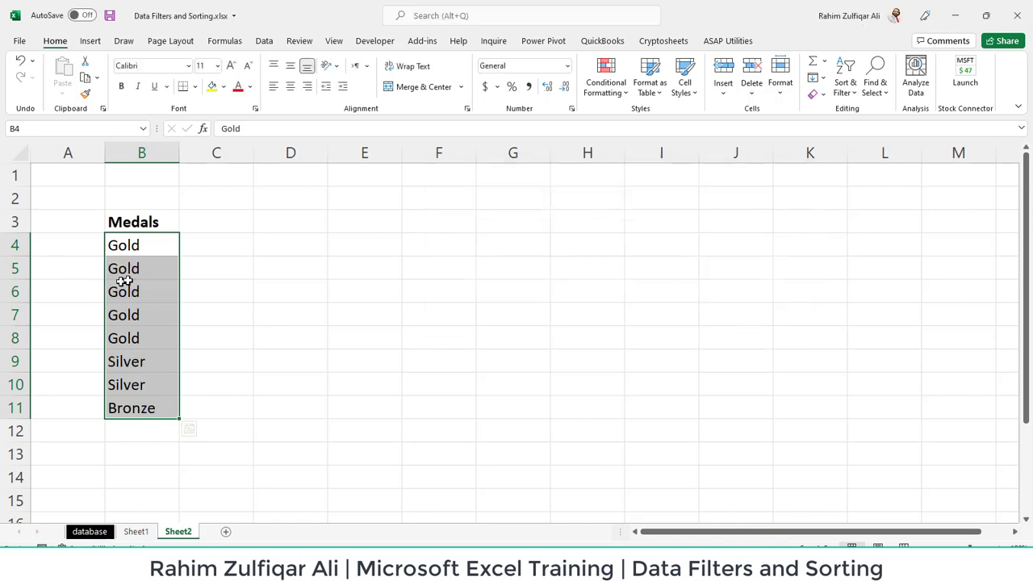
Check the order of the Gold, Silver and Bronze entries in B4:B11
{"action": "left_click", "coordinate": [144, 267]}
{"action": "left_click_drag", "start_coordinate": [143, 245], "coordinate": [132, 388]}
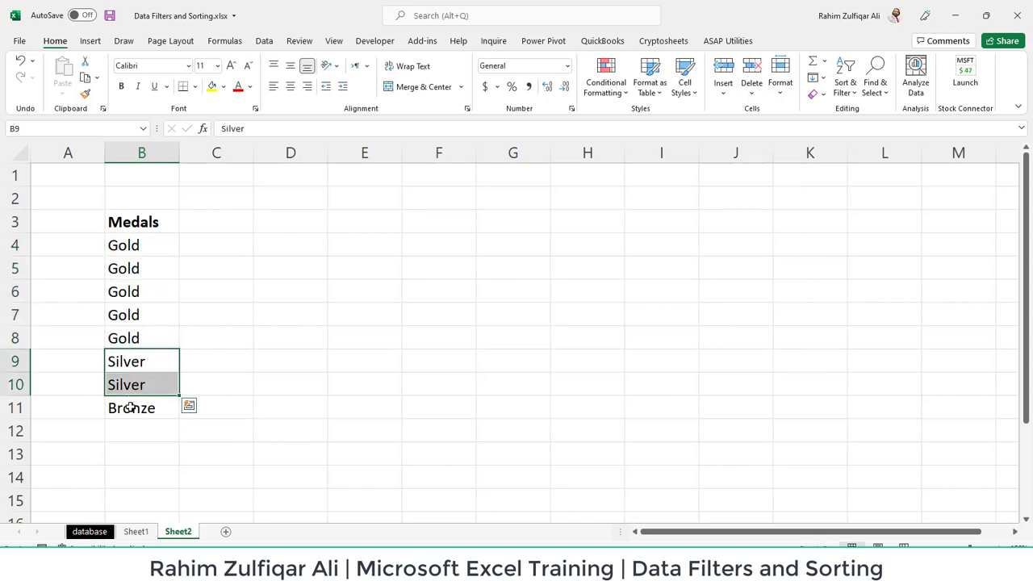
{"action": "left_click", "coordinate": [129, 408]}
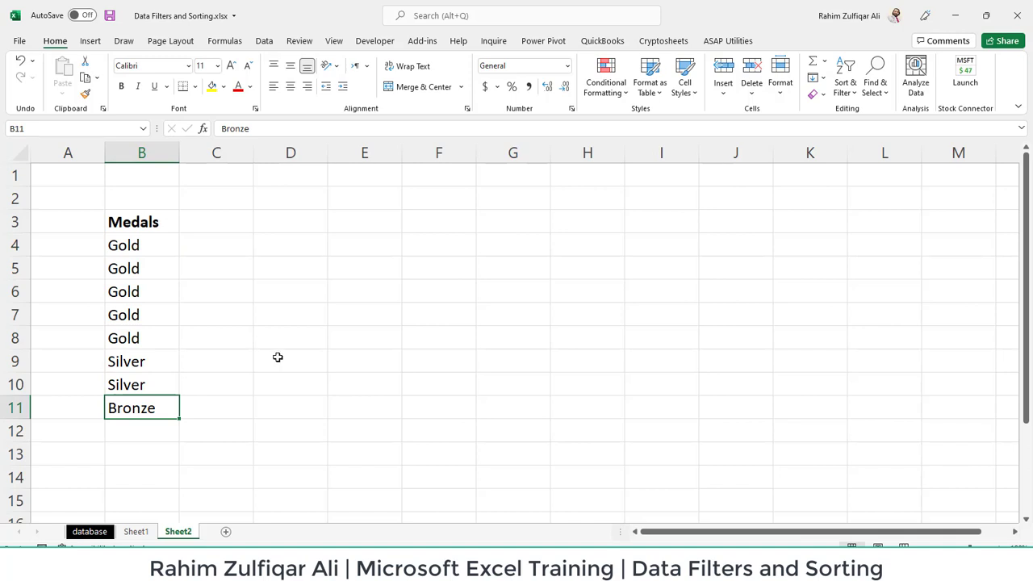
Return to the database sheet and look over the header filter options for Order Date and Customer Name
{"action": "left_click", "coordinate": [137, 534]}
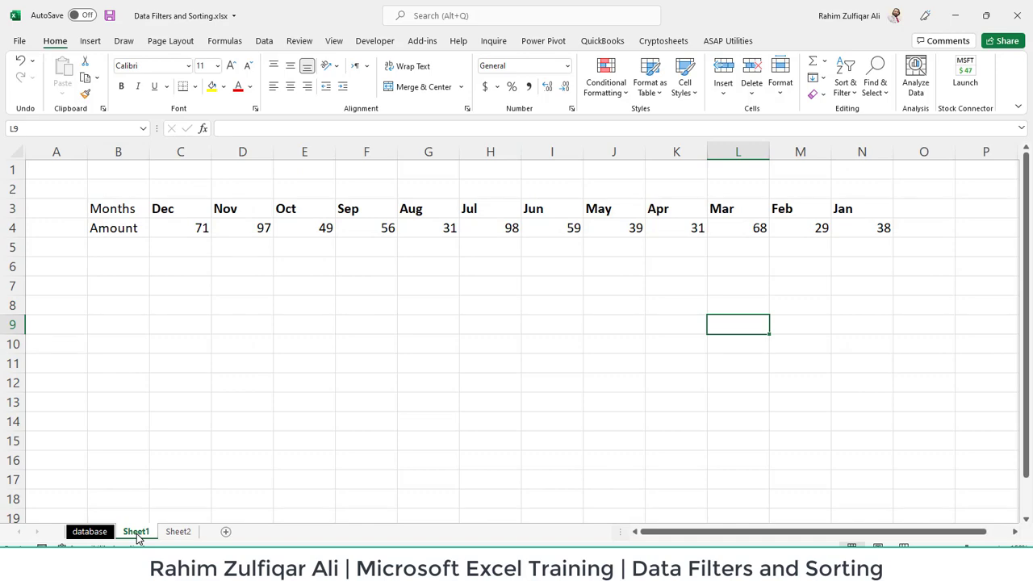
{"action": "left_click", "coordinate": [89, 531]}
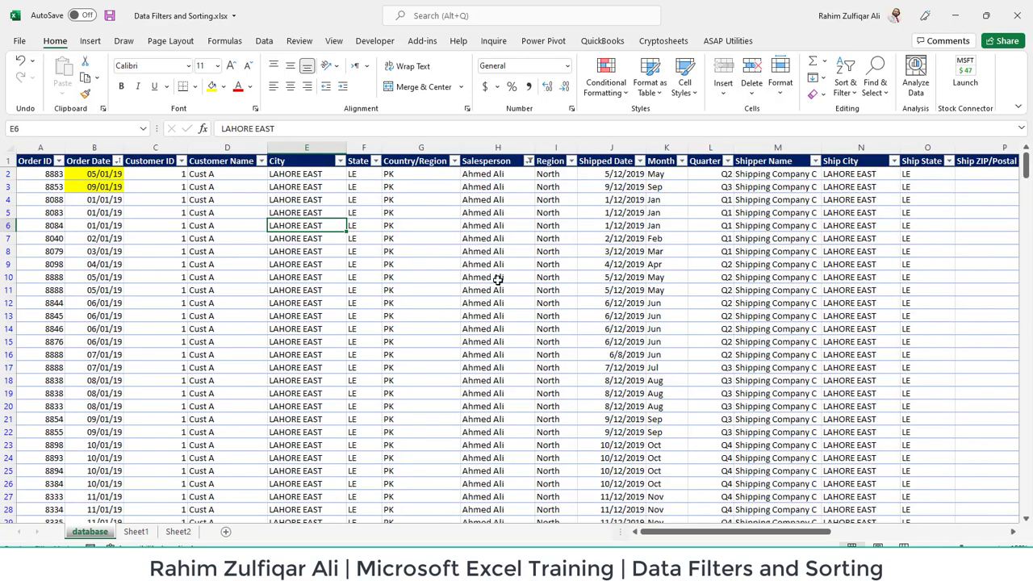
{"action": "left_click", "coordinate": [117, 161]}
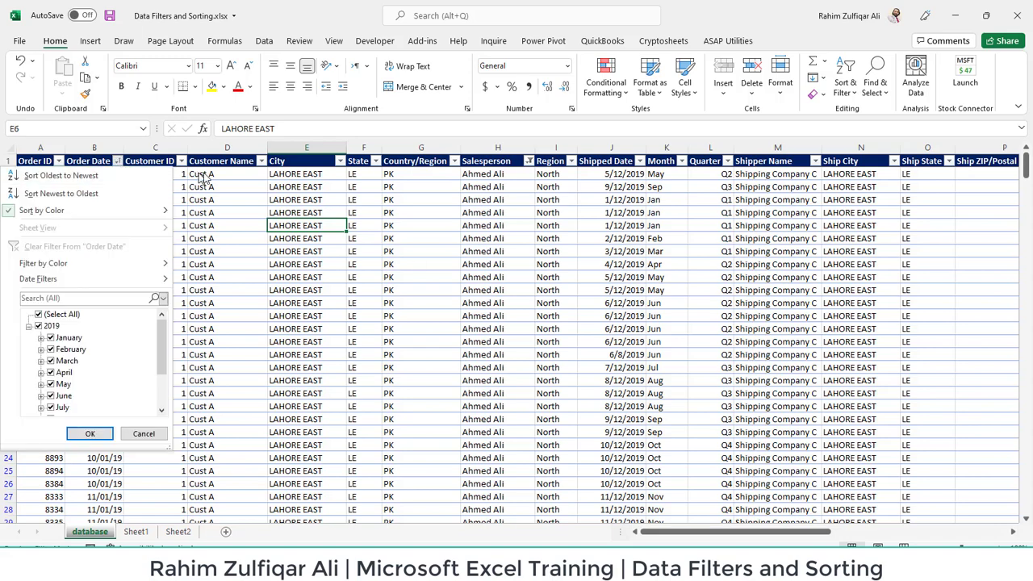
{"action": "left_click", "coordinate": [262, 162]}
{"action": "left_click", "coordinate": [262, 162]}
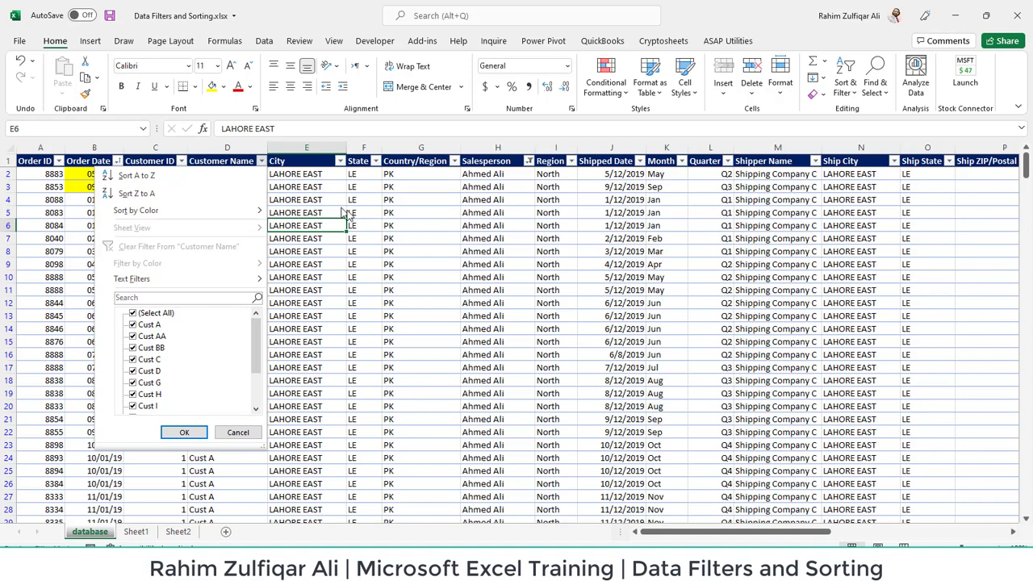
{"action": "left_click", "coordinate": [349, 213]}
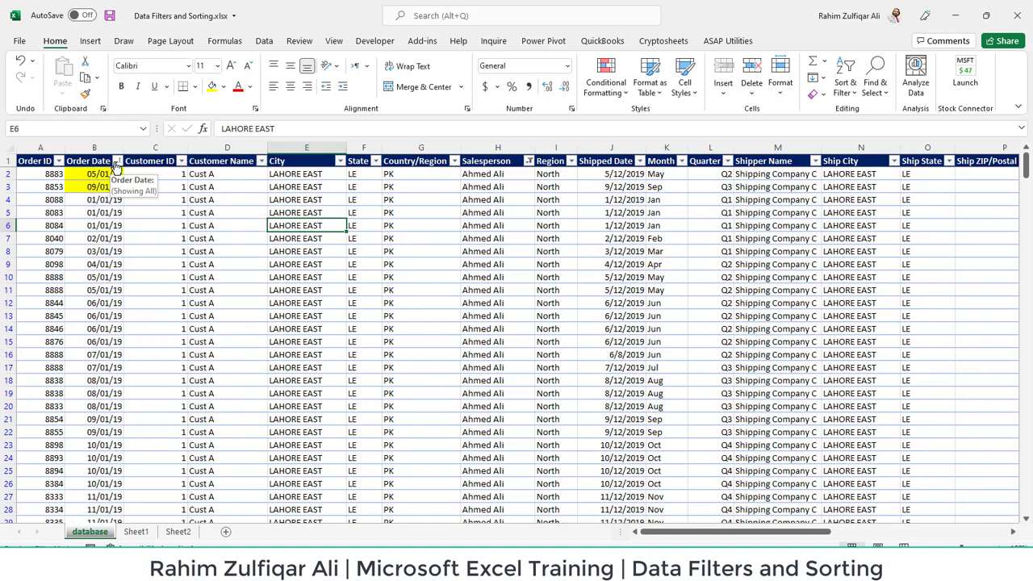
Try a custom date filter on Order Date with the condition equals 1/1/2008, and cancel it
{"action": "left_click", "coordinate": [117, 162]}
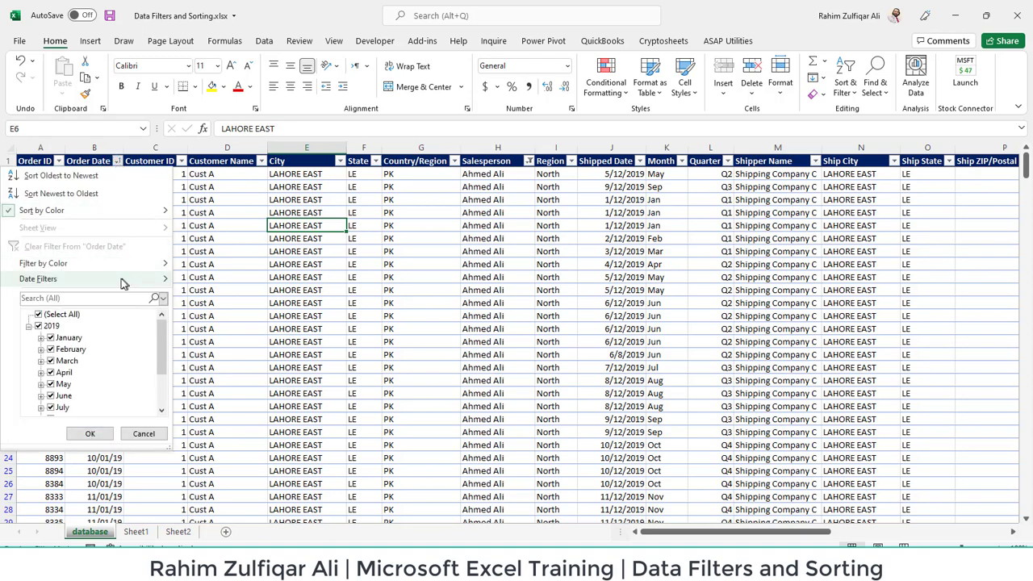
{"action": "mouse_move", "coordinate": [122, 284]}
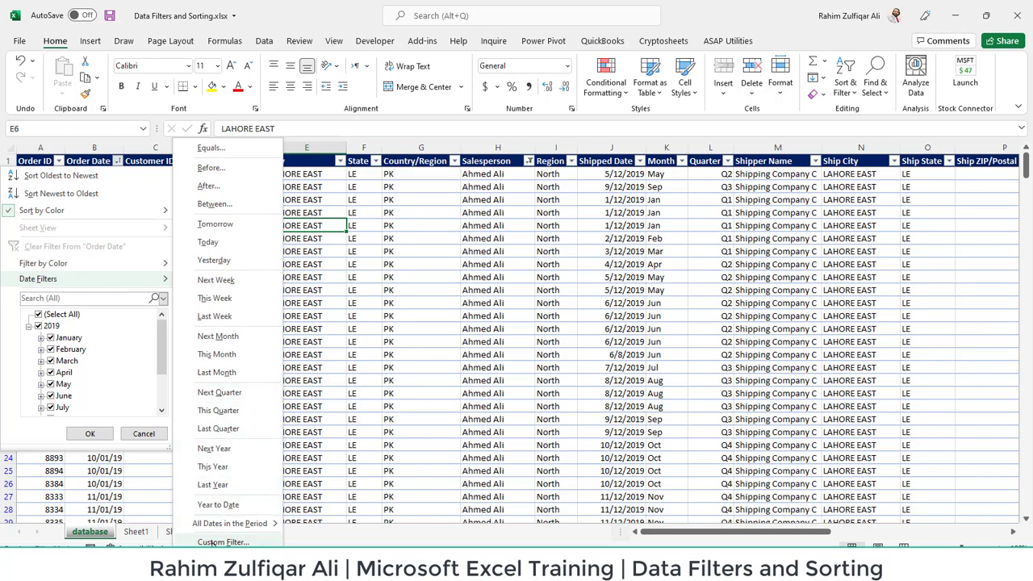
{"action": "left_click", "coordinate": [222, 542]}
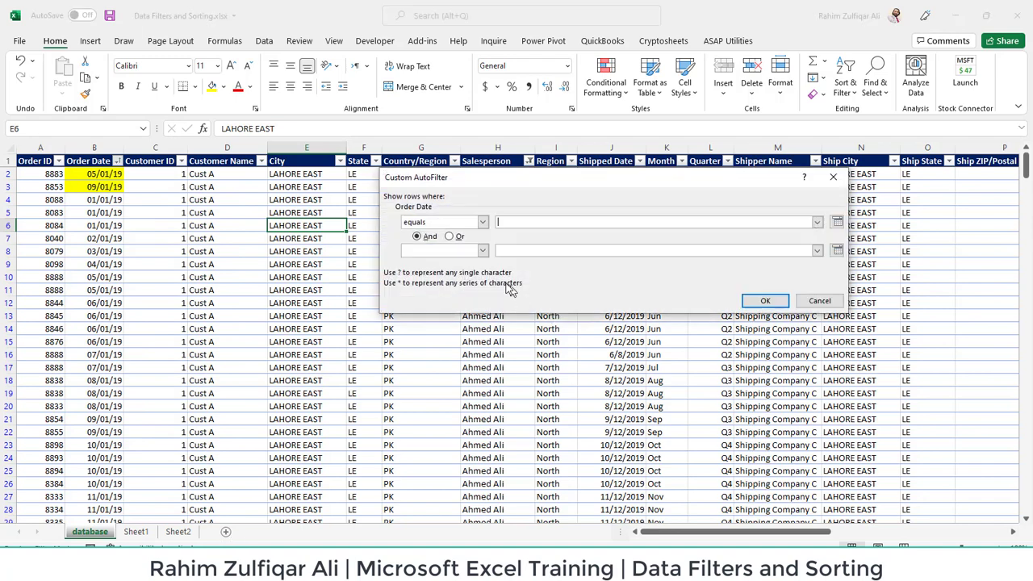
{"action": "left_click", "coordinate": [482, 222]}
{"action": "mouse_move", "coordinate": [483, 244]}
{"action": "left_mouse_down"}
{"action": "mouse_move", "coordinate": [483, 269]}
{"action": "mouse_move", "coordinate": [485, 242]}
{"action": "left_mouse_up"}
{"action": "left_click", "coordinate": [505, 232]}
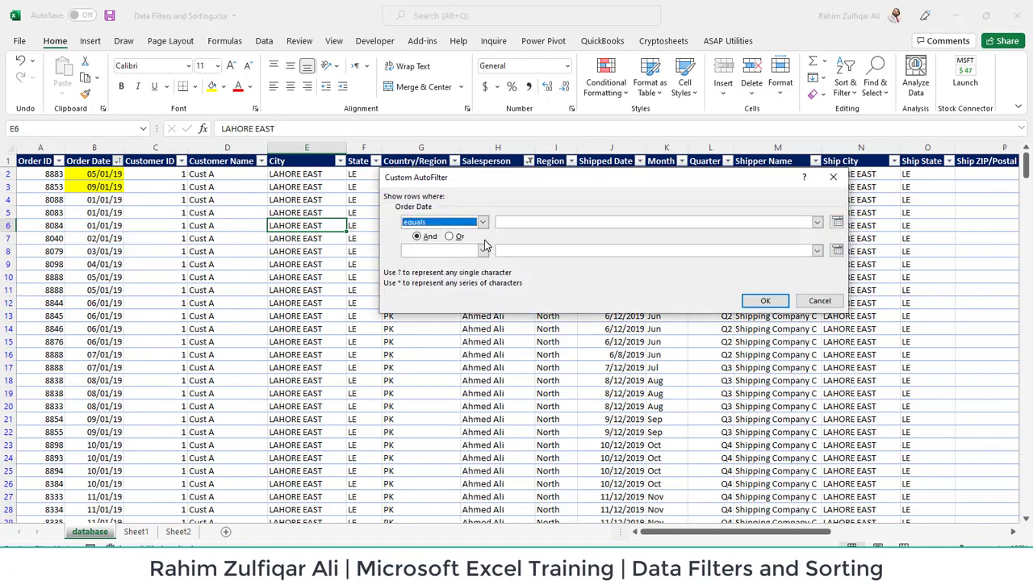
{"action": "left_click", "coordinate": [483, 250]}
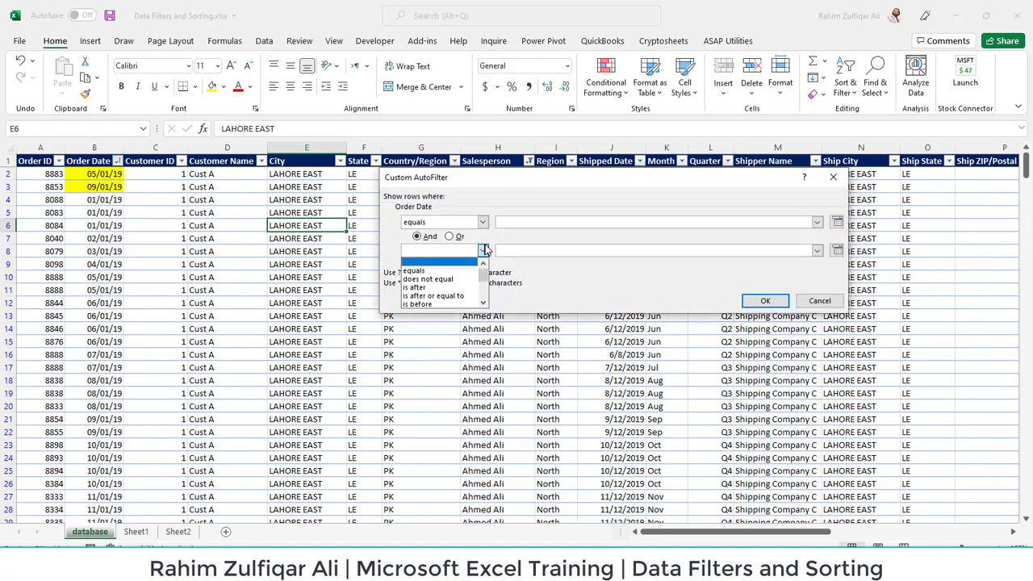
{"action": "left_click", "coordinate": [591, 224]}
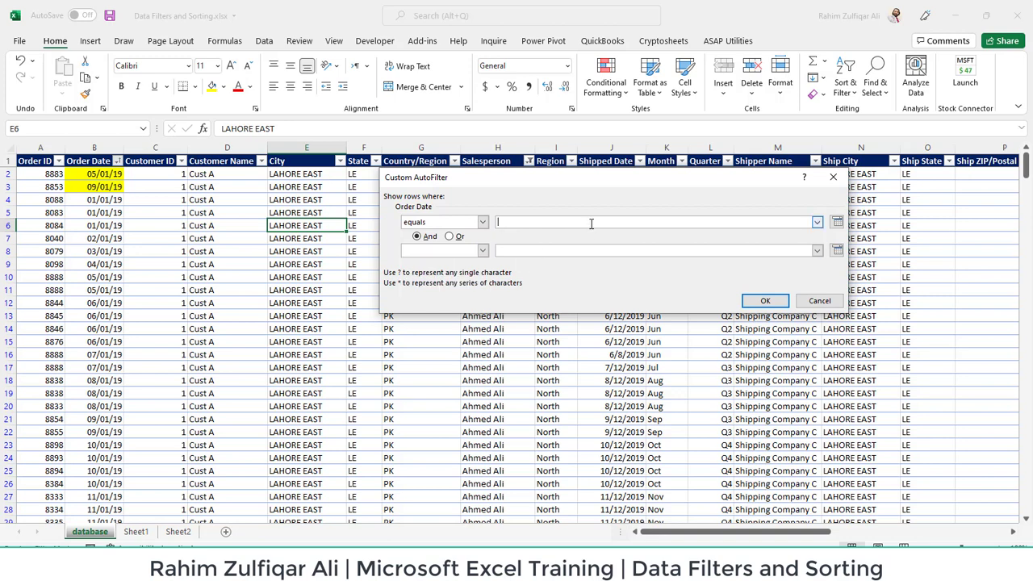
{"action": "type", "text": "1/1/2008"}
{"action": "left_click", "coordinate": [819, 300]}
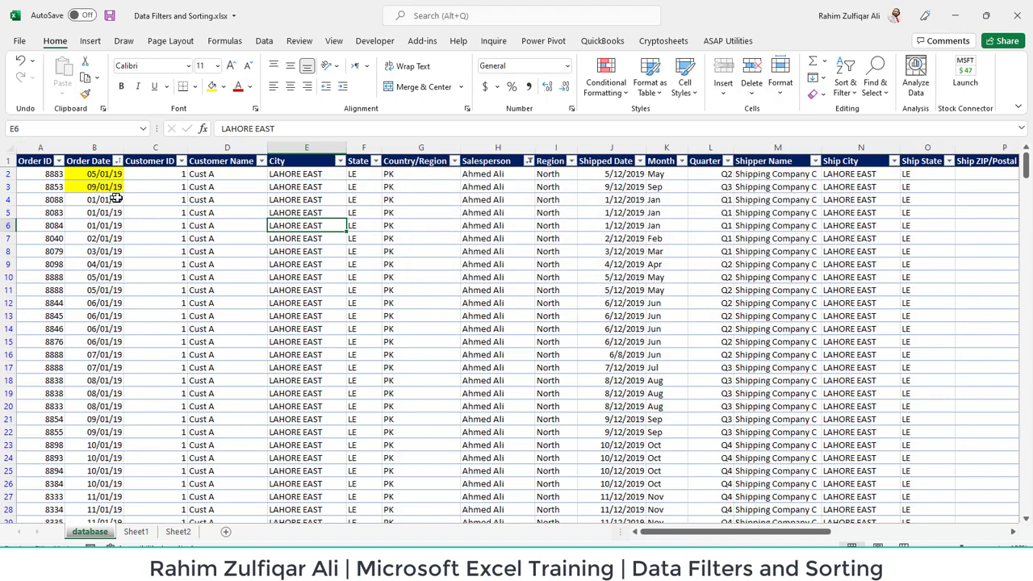
Examine the custom text filter conditions available for Customer Name, and close them without applying a filter
{"action": "left_click", "coordinate": [161, 198]}
{"action": "left_click", "coordinate": [263, 161]}
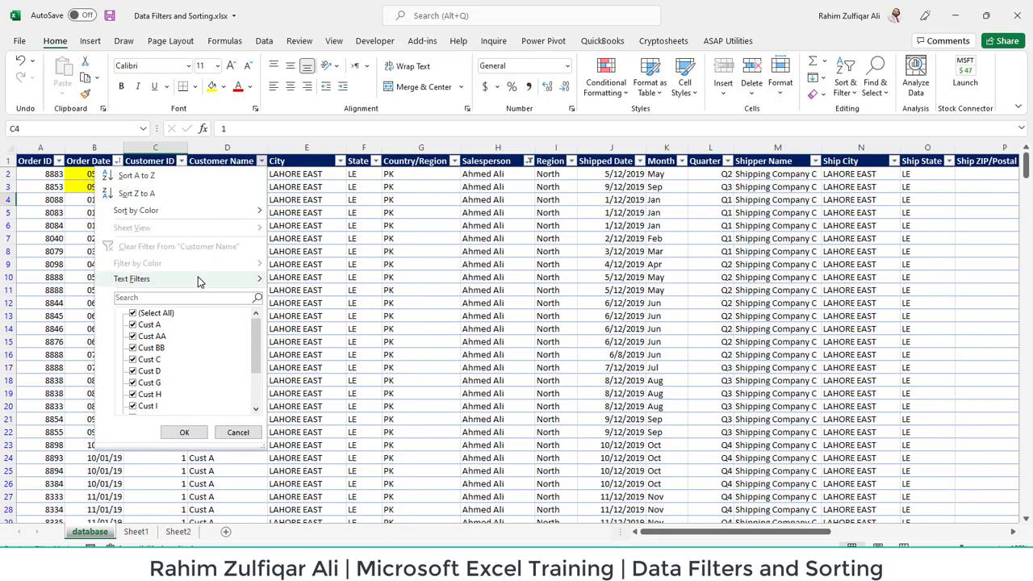
{"action": "mouse_move", "coordinate": [200, 281]}
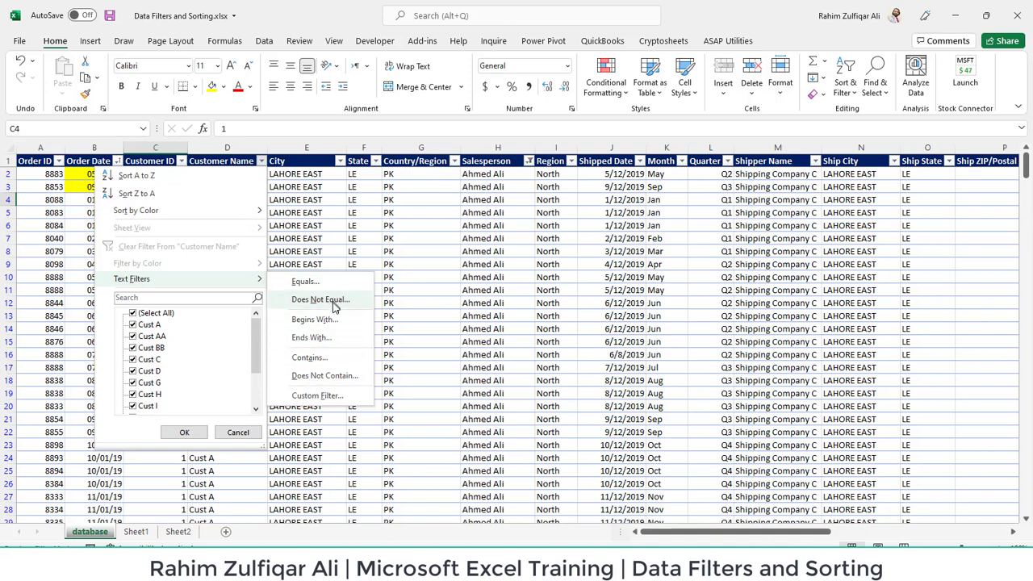
{"action": "left_click", "coordinate": [319, 397]}
{"action": "left_click", "coordinate": [502, 223]}
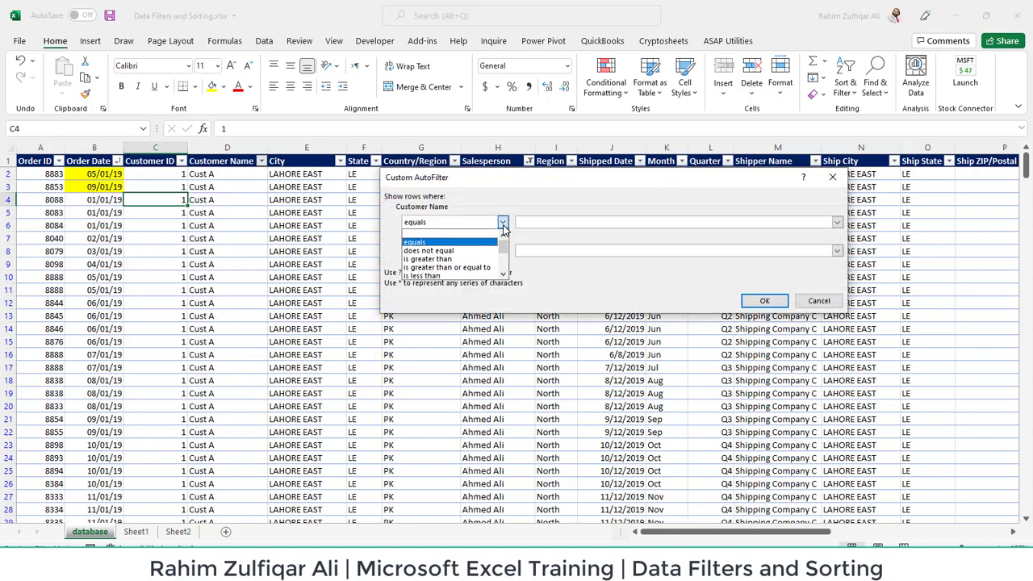
{"action": "left_click", "coordinate": [535, 249]}
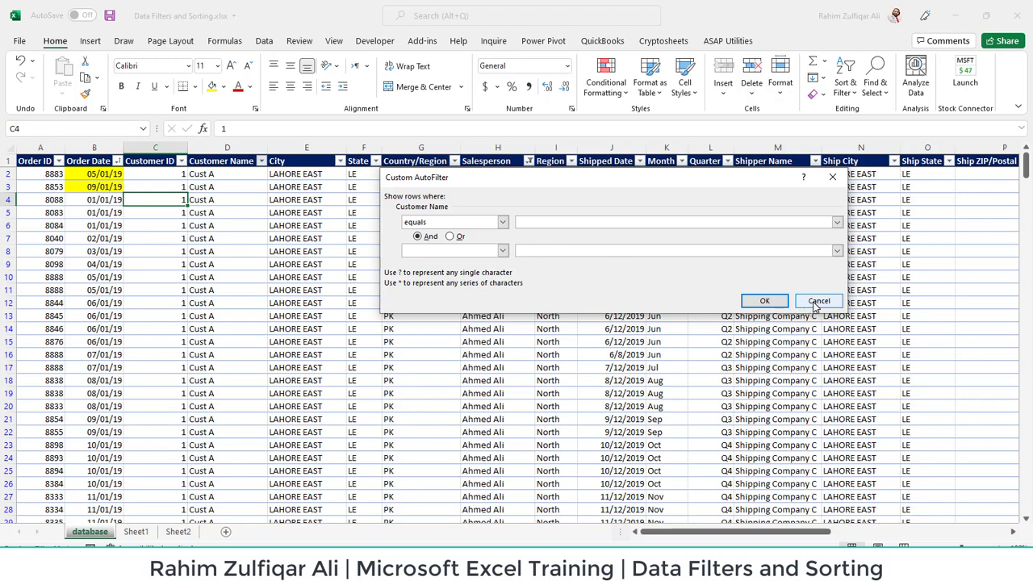
{"action": "left_click", "coordinate": [817, 301]}
{"action": "left_click", "coordinate": [298, 252]}
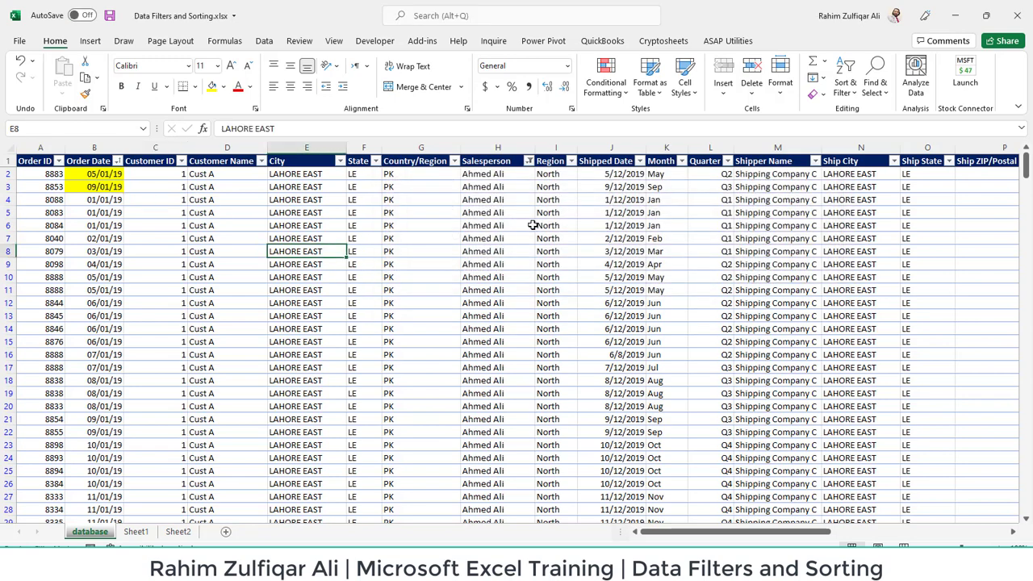